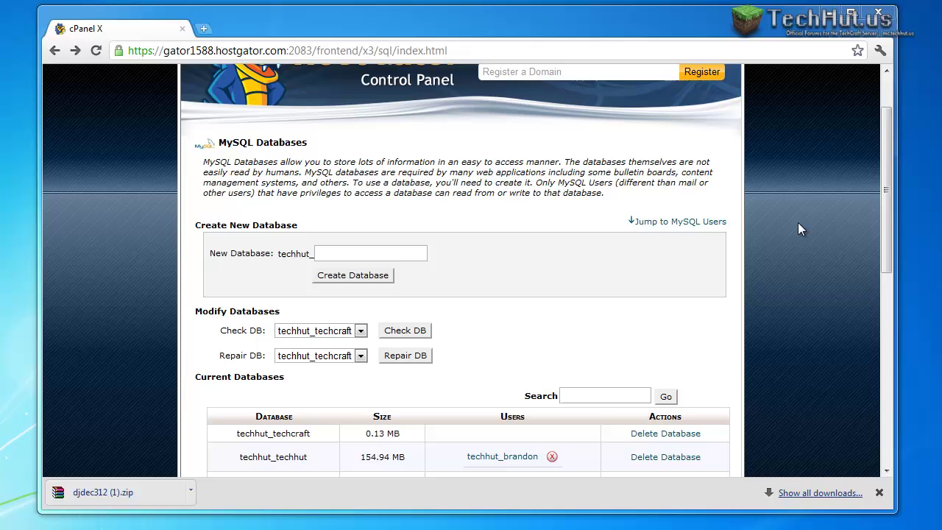
Create the MySQL database techhut_tut by entering 'tut' as the new database name.
scroll(783, 210, "up", 2)
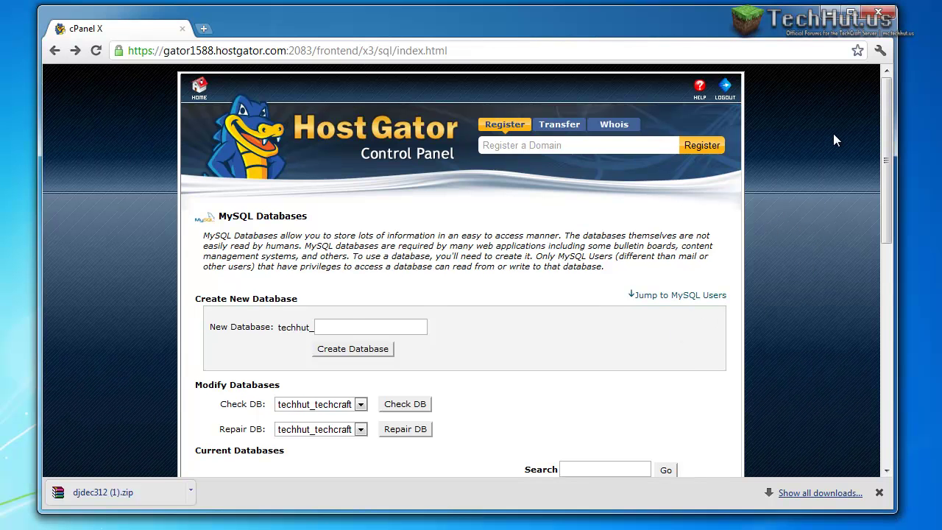
left_click_drag(886, 129, 890, 217)
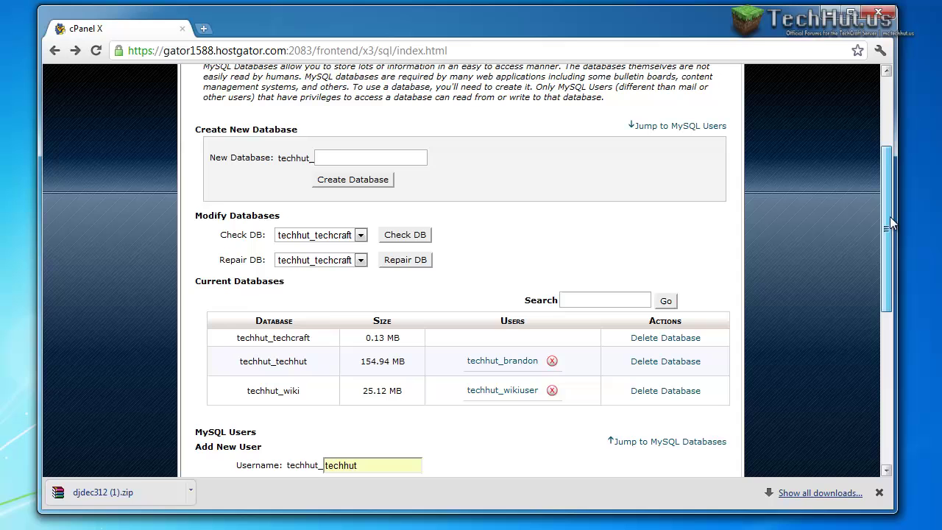
left_click(339, 155)
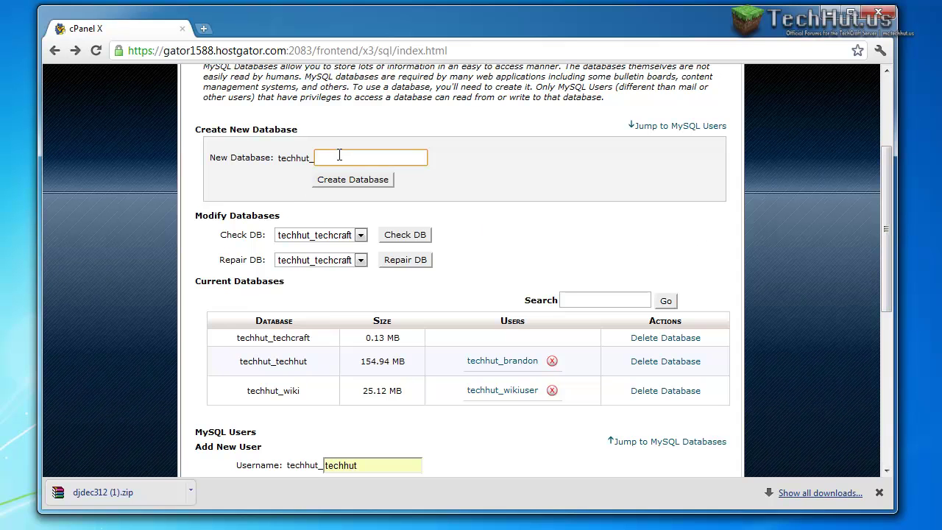
left_click(351, 179)
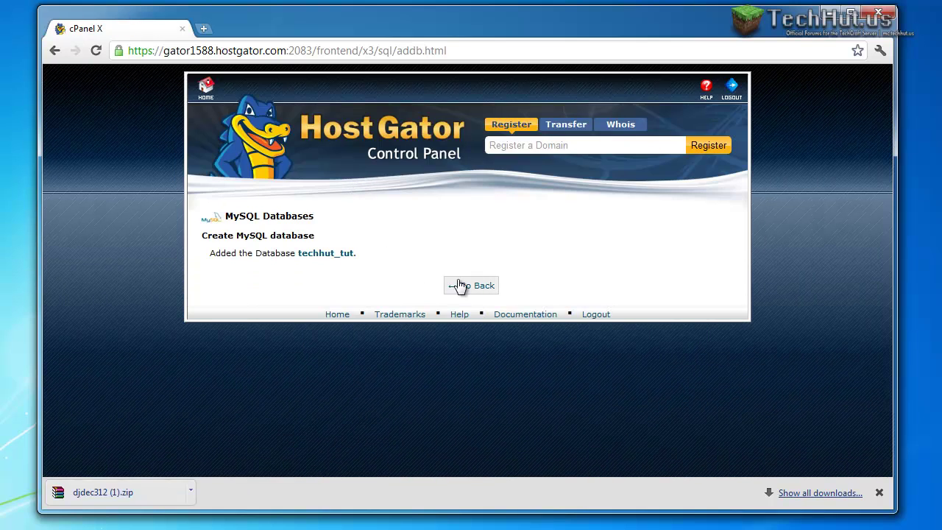
Add MySQL user techhut_tutuser with username 'tutuser' and a password entered twice.
left_click(479, 289)
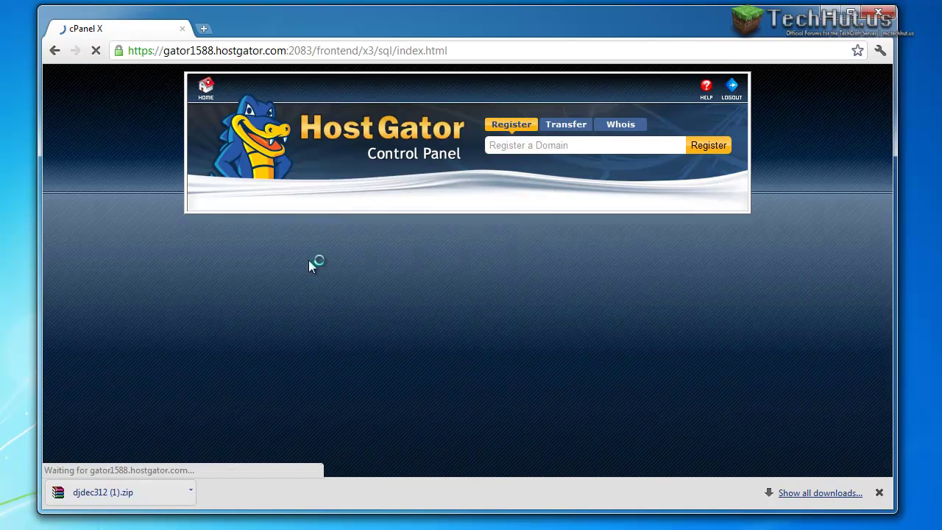
scroll(398, 283, "down", 6)
scroll(369, 273, "down", 1)
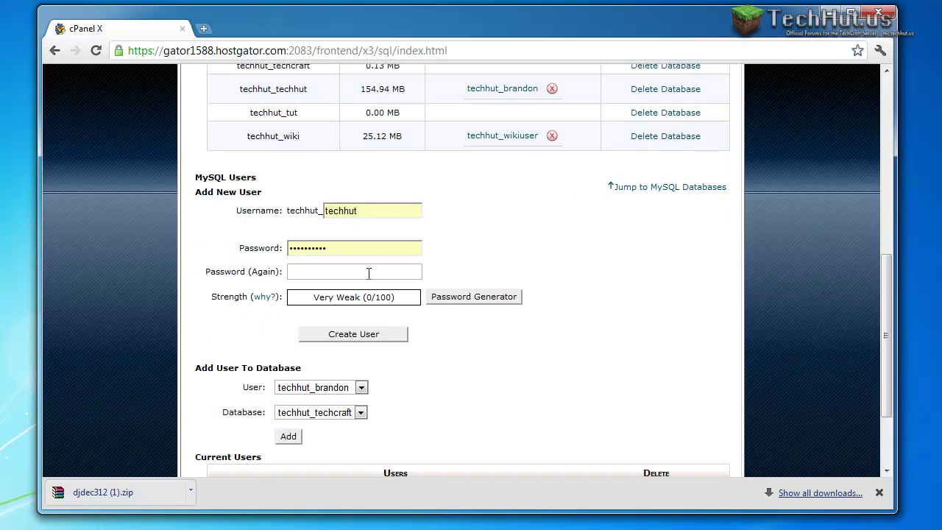
left_click_drag(373, 210, 299, 201)
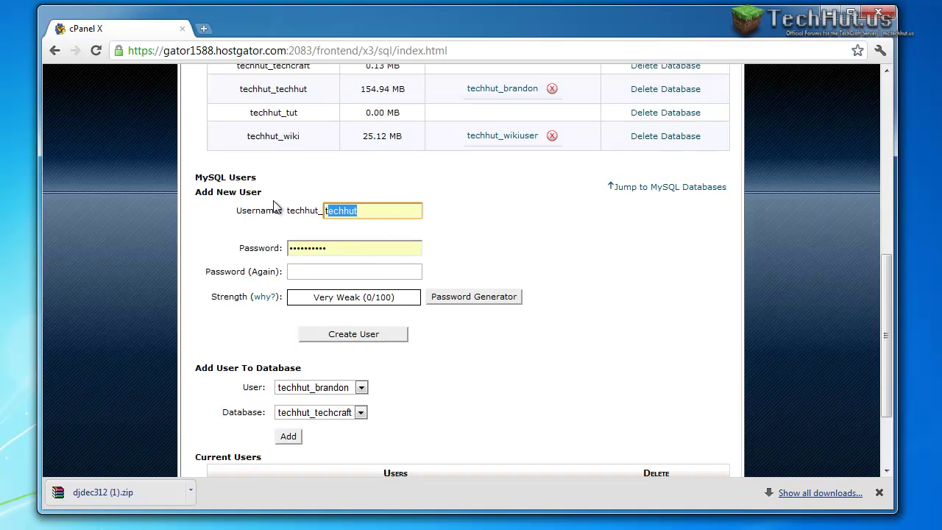
type("utuser")
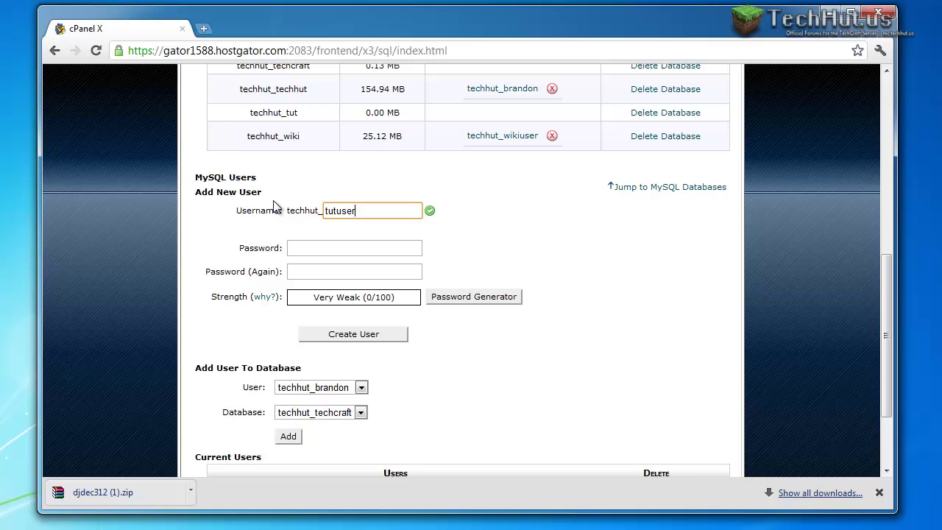
left_click(353, 246)
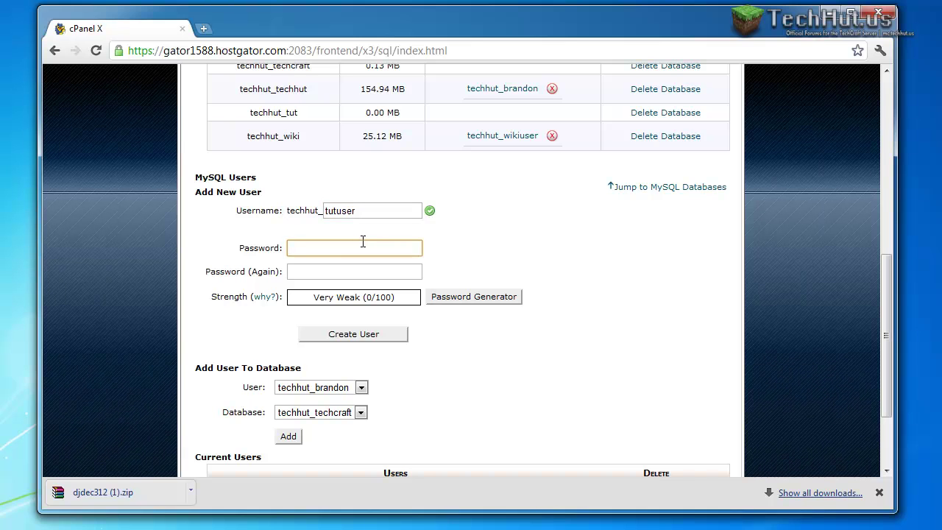
type("••")
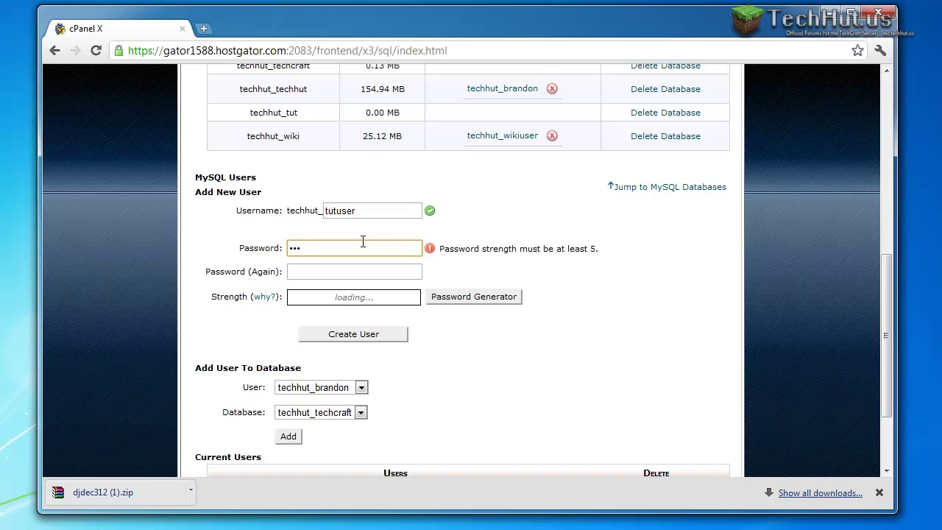
type("••••")
key("Tab")
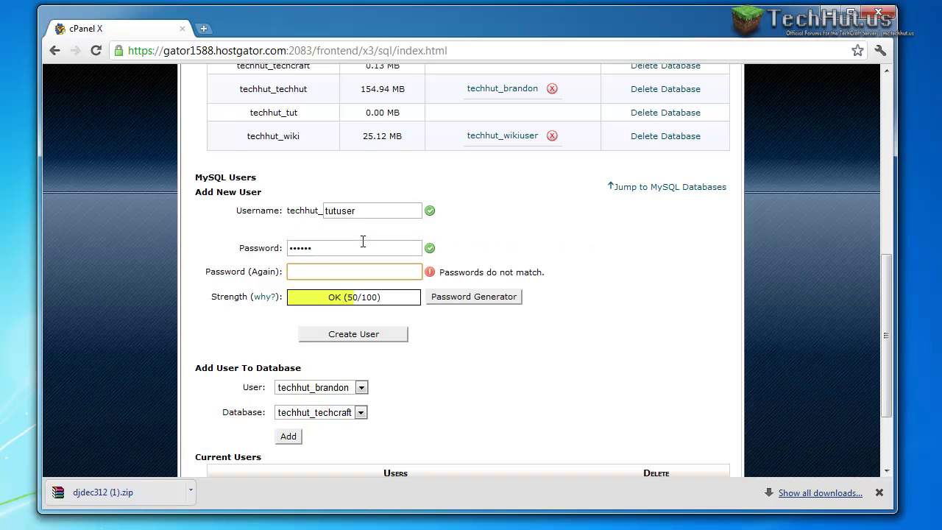
type("••••••")
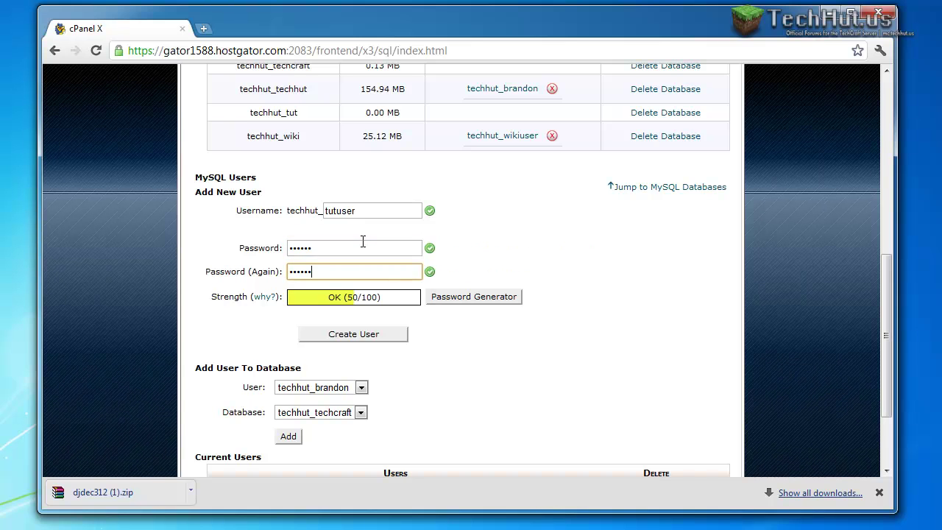
key("Tab")
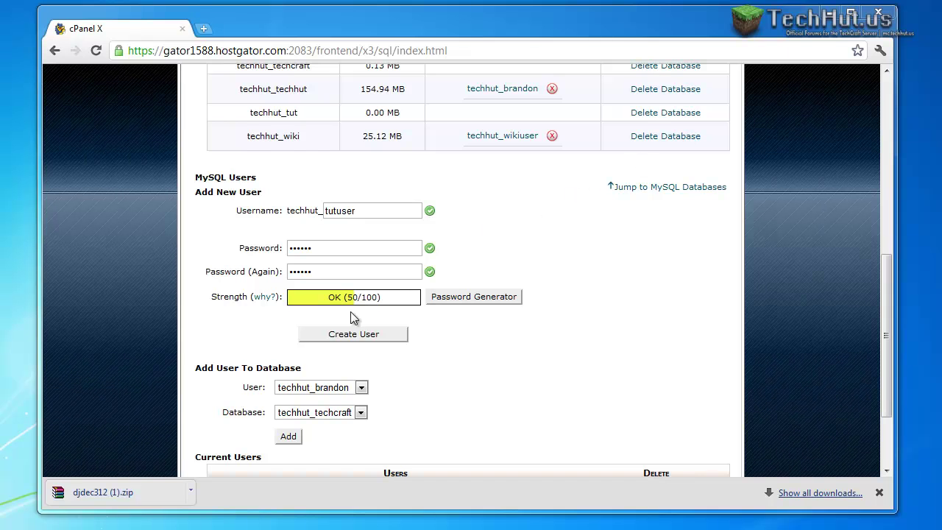
left_click(329, 336)
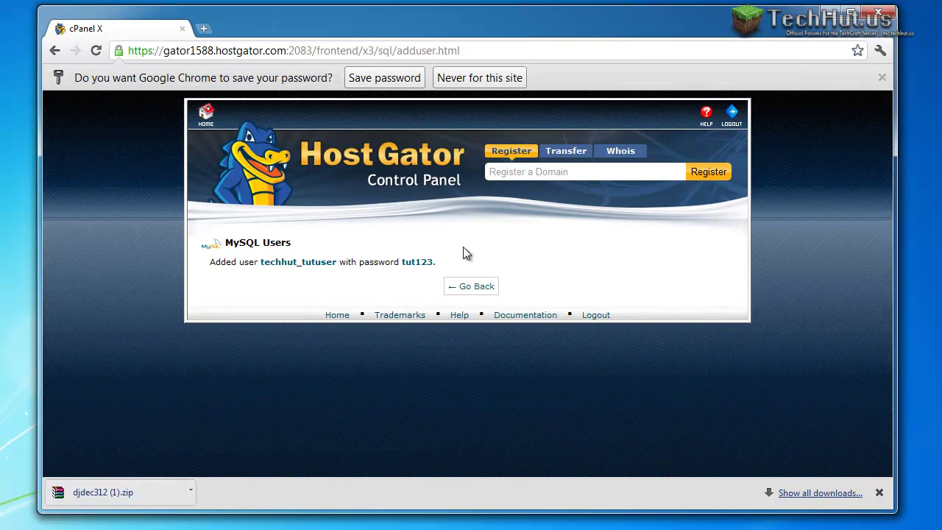
Add user techhut_tutuser to the techhut_tut database.
left_click(473, 286)
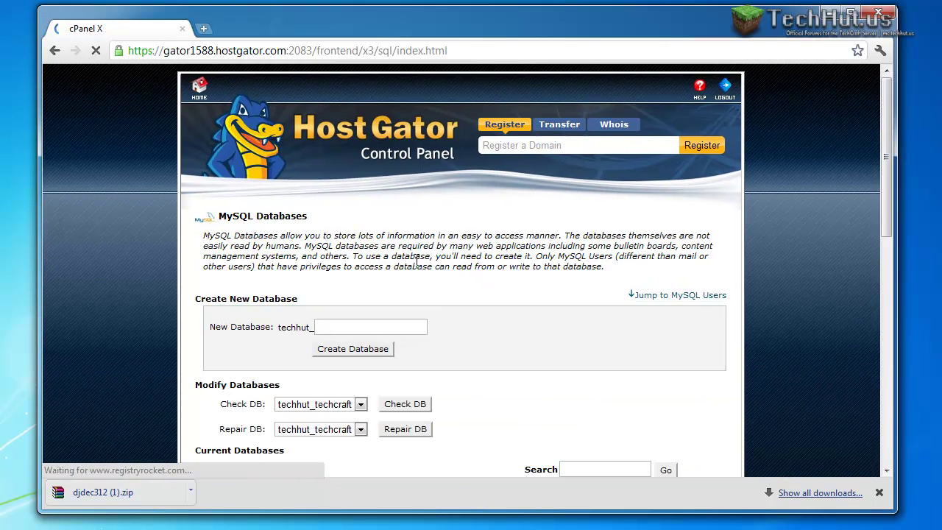
scroll(418, 267, "down", 3)
scroll(418, 267, "down", 5)
left_click(353, 251)
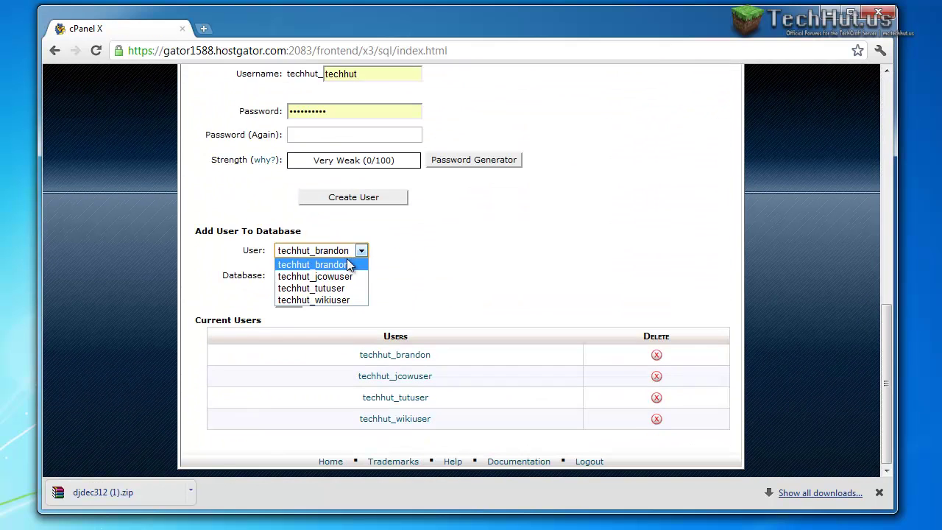
left_click(355, 290)
left_click(359, 276)
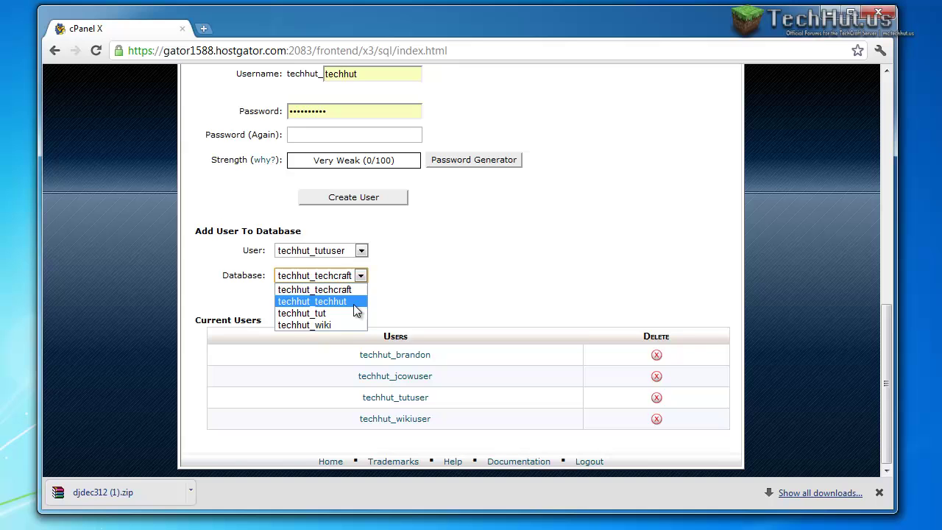
left_click(350, 314)
left_click(288, 298)
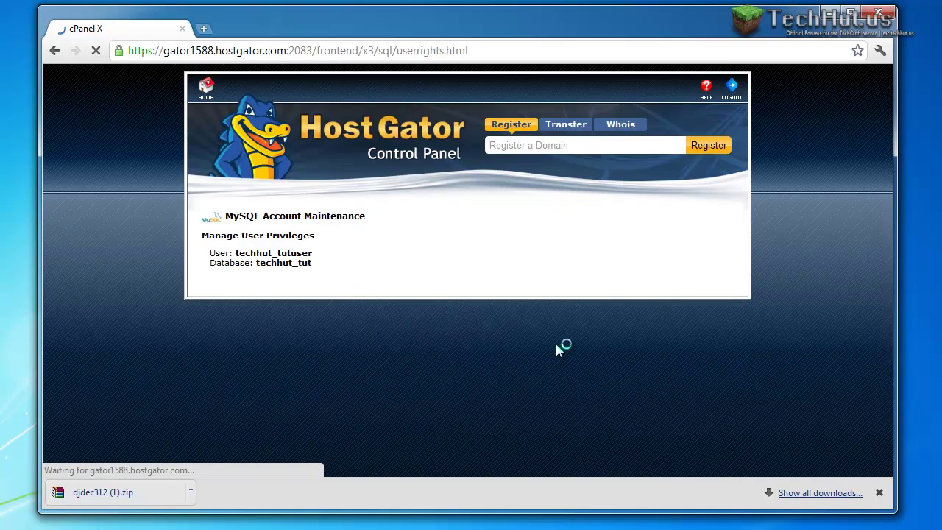
Grant ALL PRIVILEGES, save the changes, and return to the cPanel home page.
scroll(472, 263, "down", 3)
left_click(349, 193)
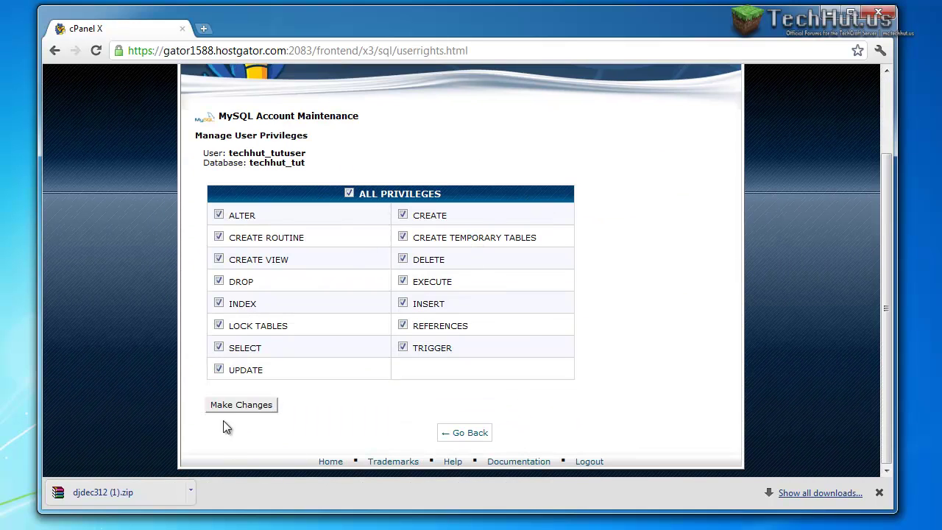
left_click(238, 406)
left_click(462, 268)
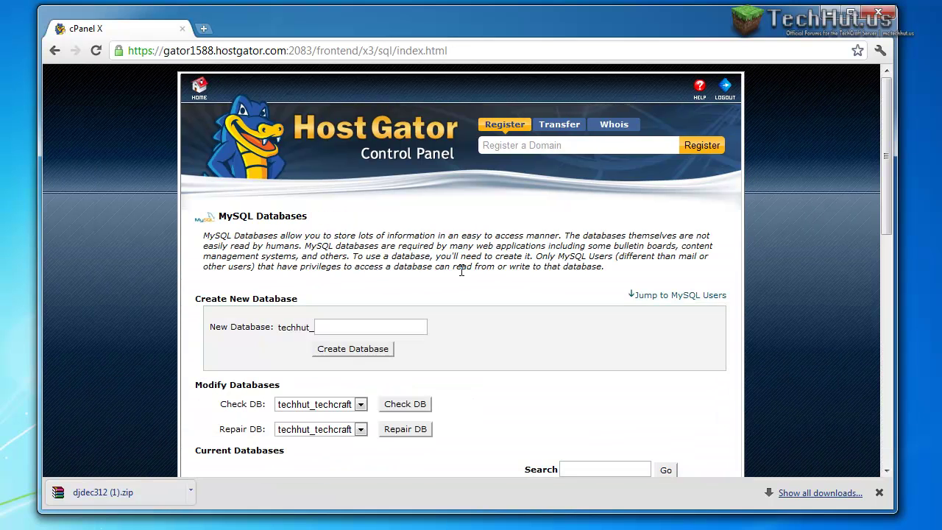
left_click(199, 88)
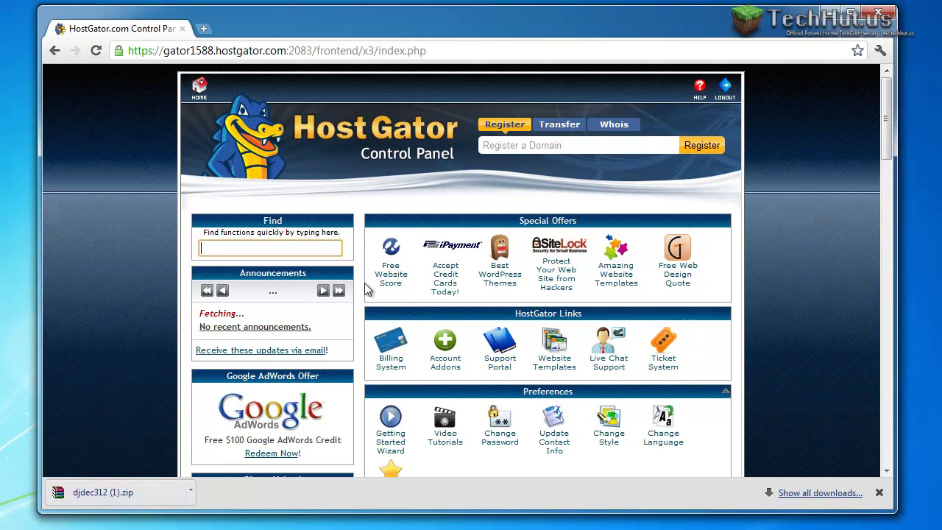
Open the techhut.us site in a new browser tab.
left_click(206, 28)
type("te")
key("Return")
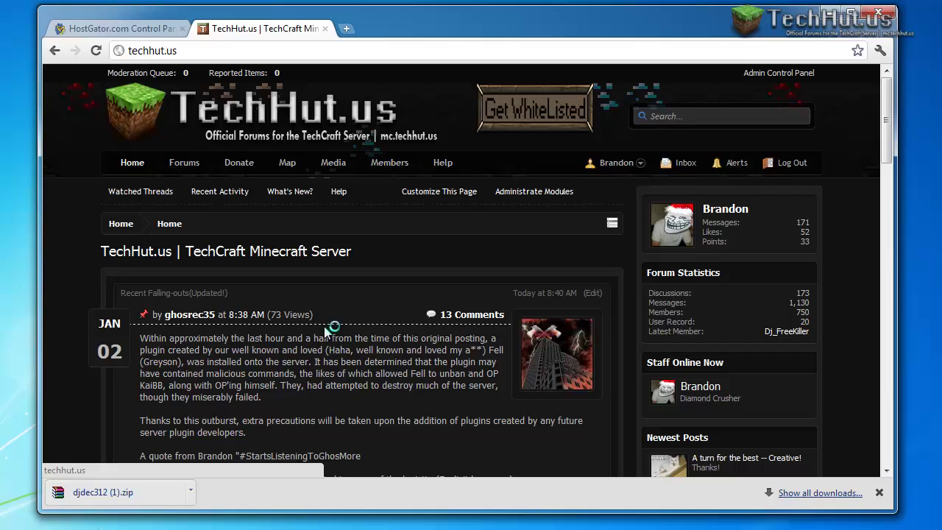
Back in cPanel, create subdomain tut with document root public_html/tut.
left_click(125, 28)
scroll(375, 268, "down", 5)
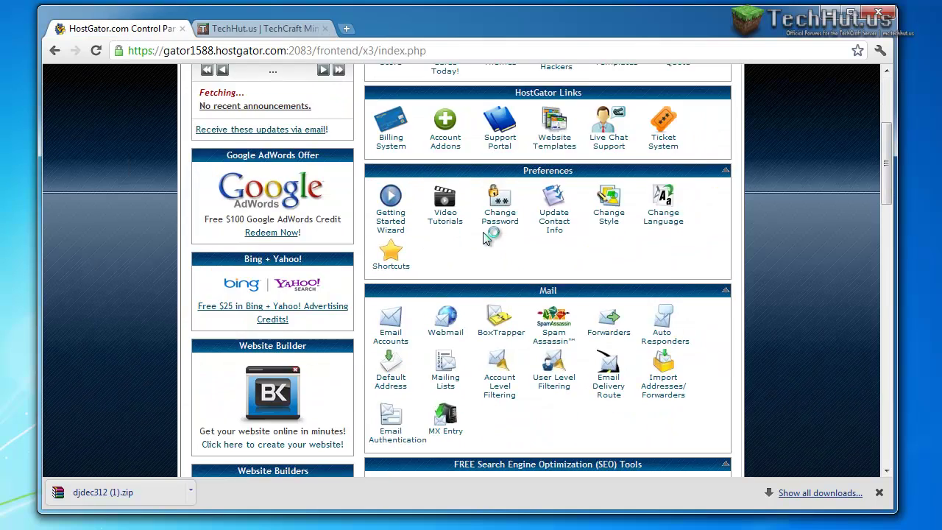
scroll(484, 237, "up", 3)
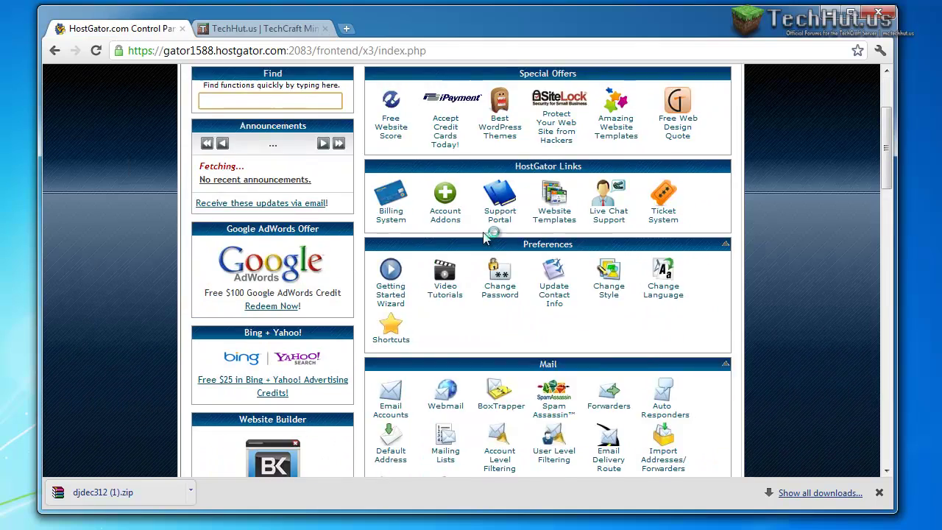
scroll(484, 237, "down", 8)
scroll(484, 237, "down", 4)
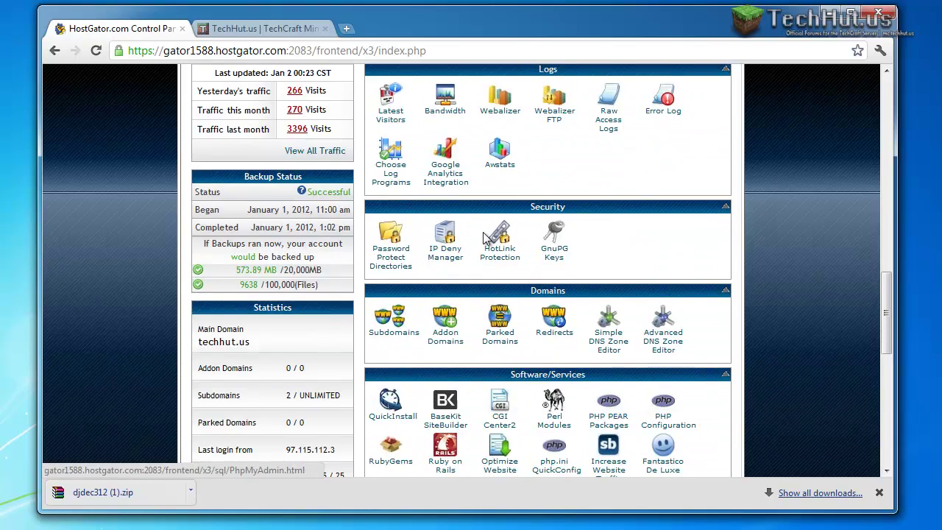
left_click(390, 262)
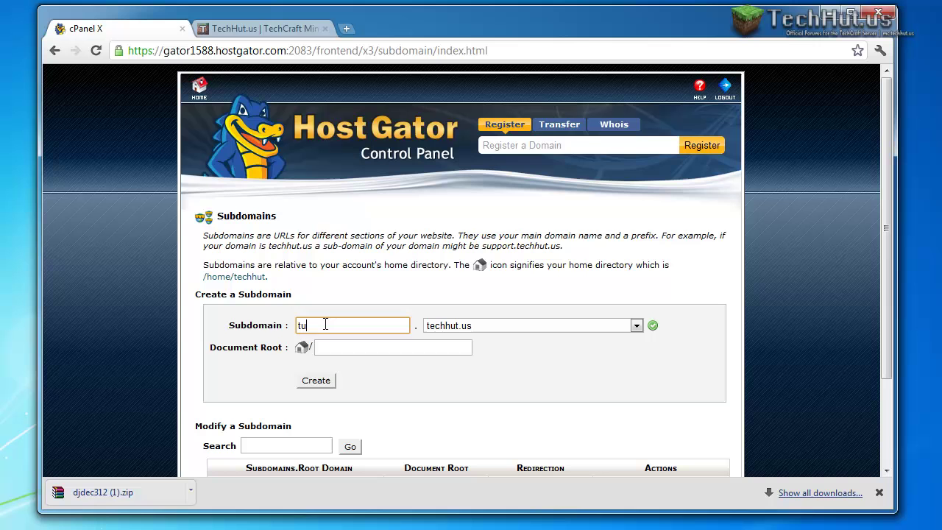
left_click(426, 347)
left_click(316, 381)
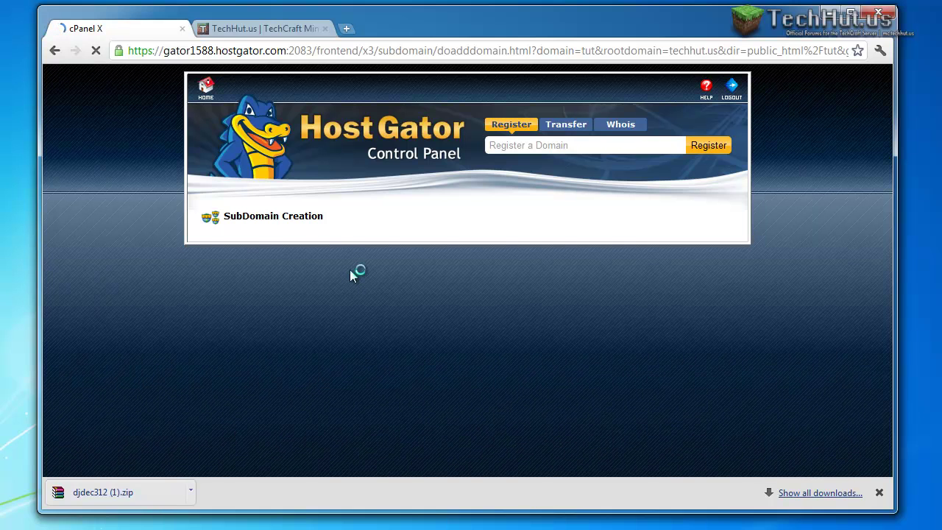
Visit tut.techhut.us in a new tab, see its 404 page, and return to cPanel.
left_click(343, 29)
type("tut")
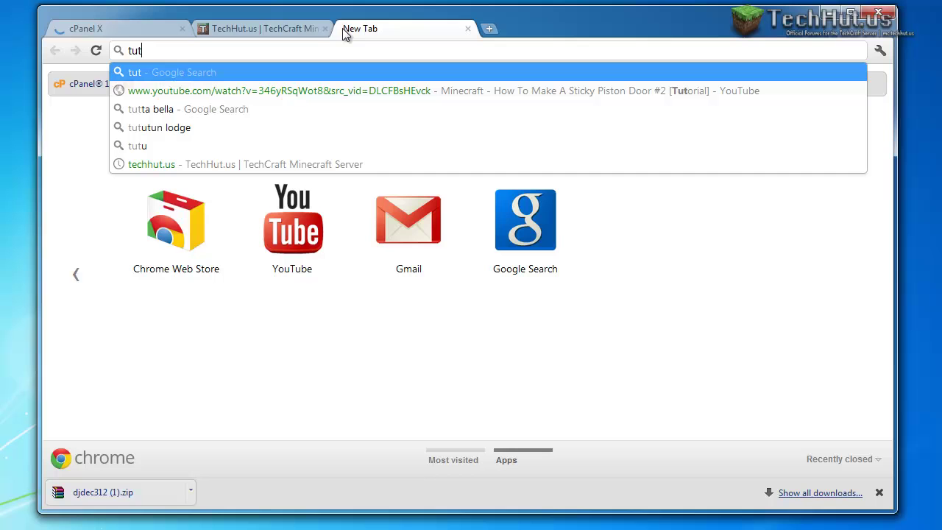
type(".techhut")
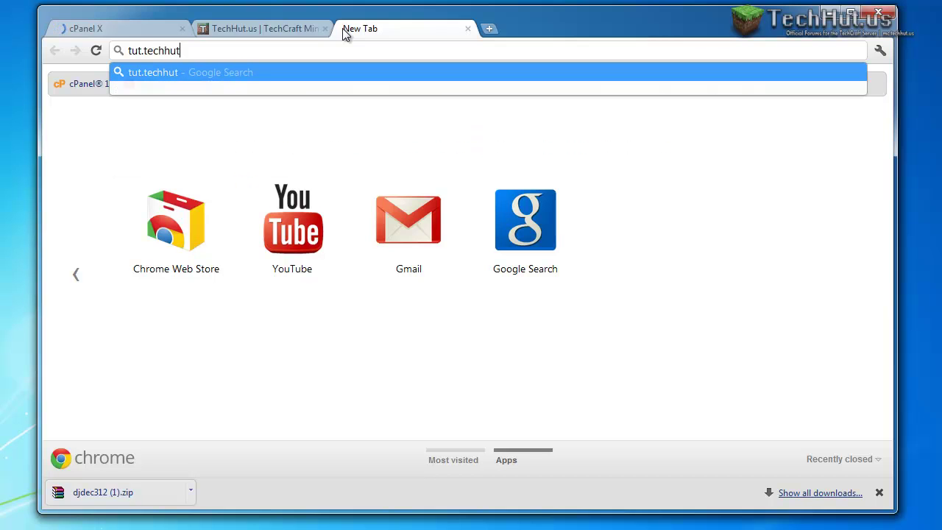
type(".us")
key("Return")
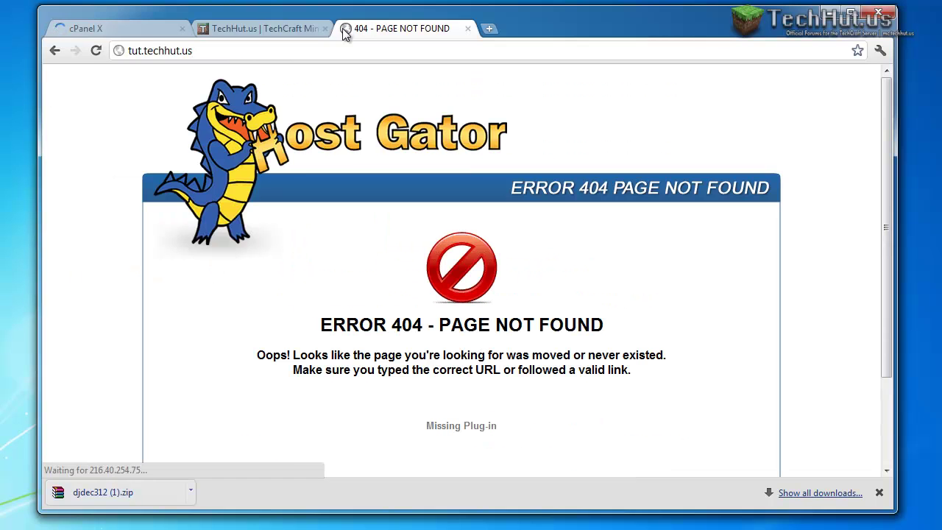
left_click(73, 28)
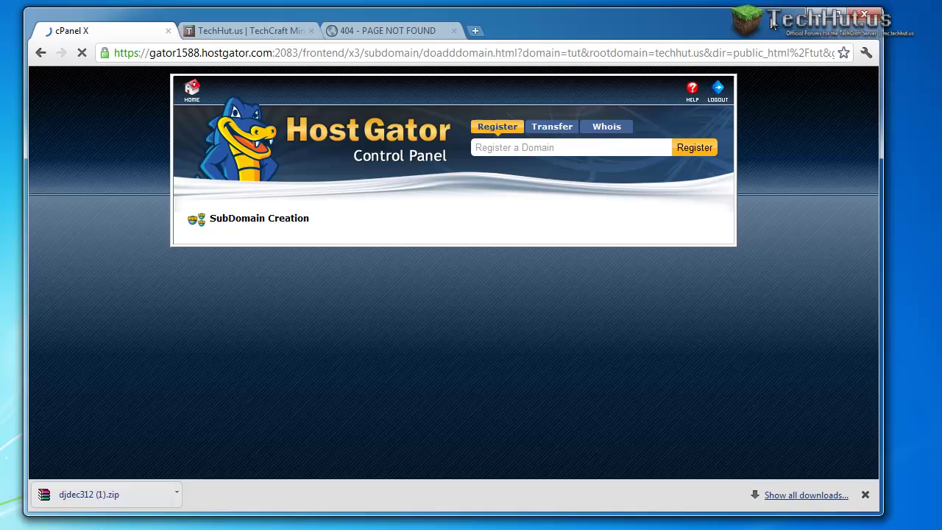
Search for jcow and open the jcow.net Demo page offering the free trial download.
left_click(468, 28)
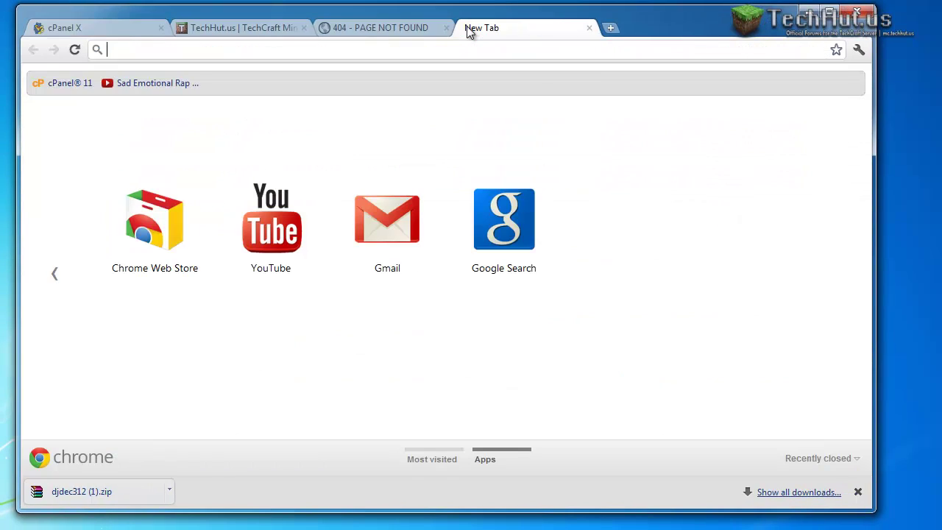
type("jcow")
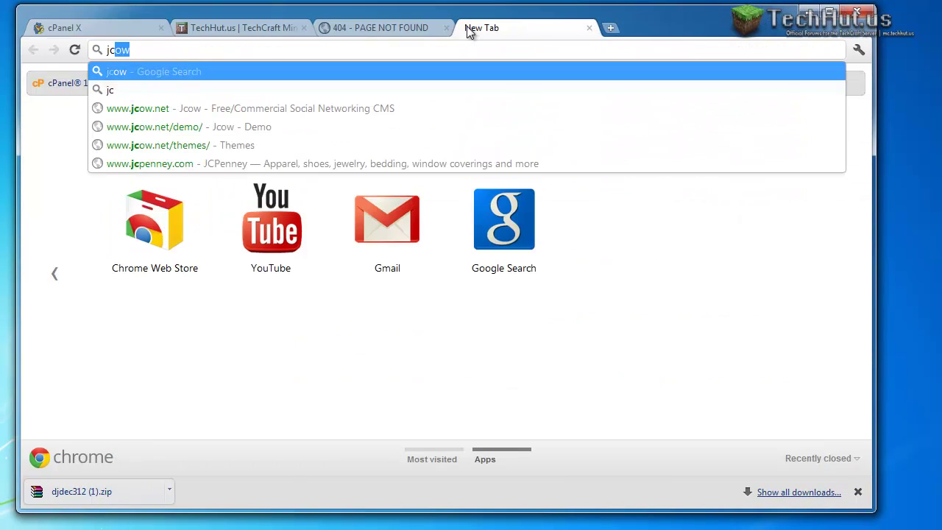
key("Return")
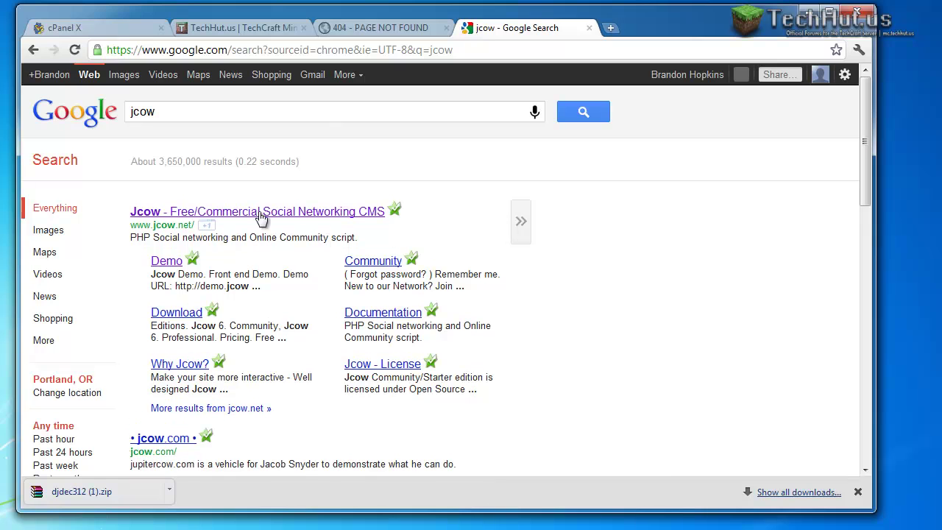
left_click(261, 214)
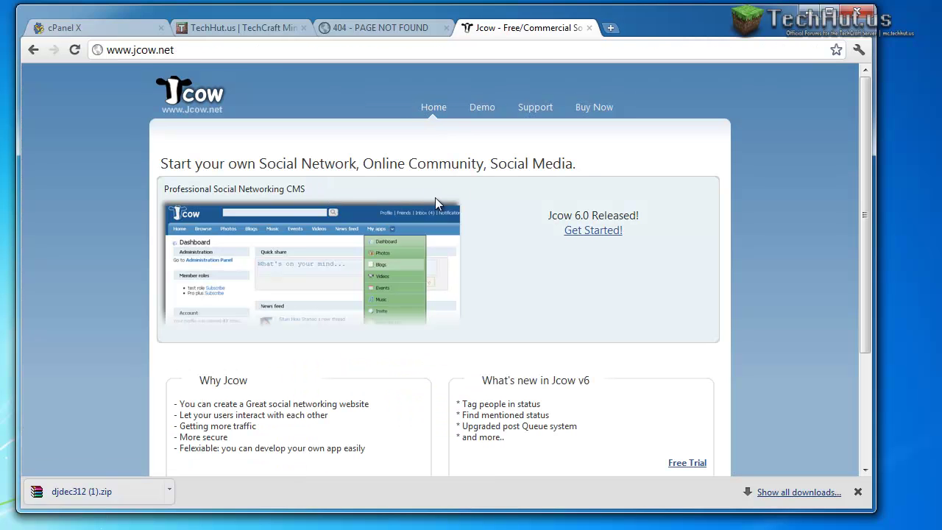
left_click(596, 234)
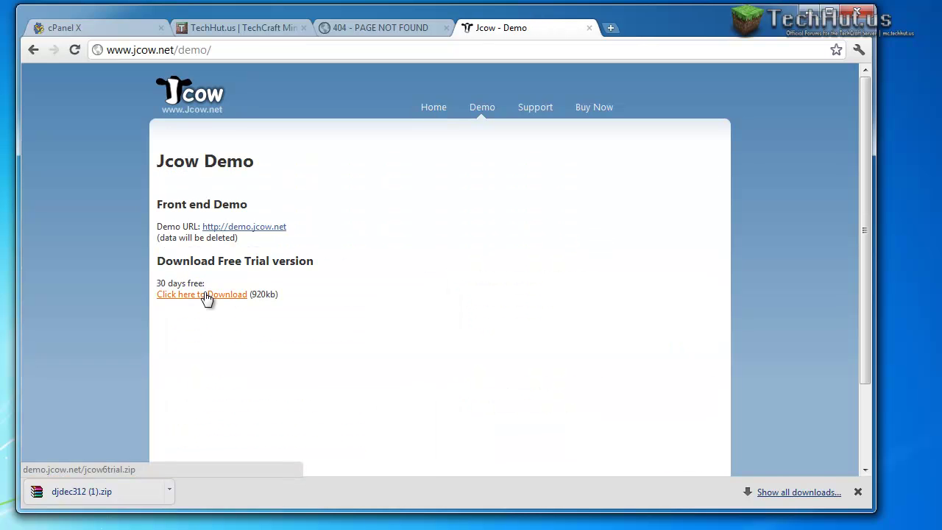
Return to the cPanel tab and go back to the Subdomains page.
left_click(390, 28)
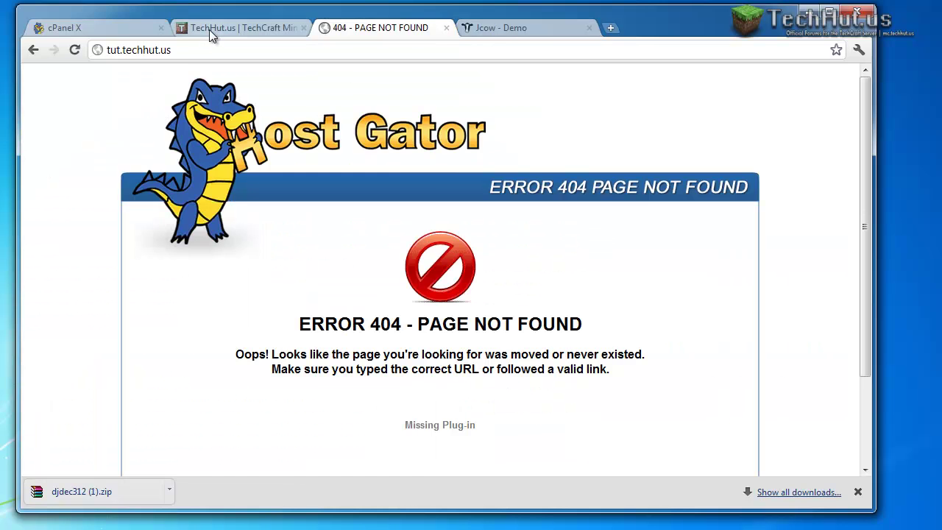
left_click(209, 29)
left_click(85, 30)
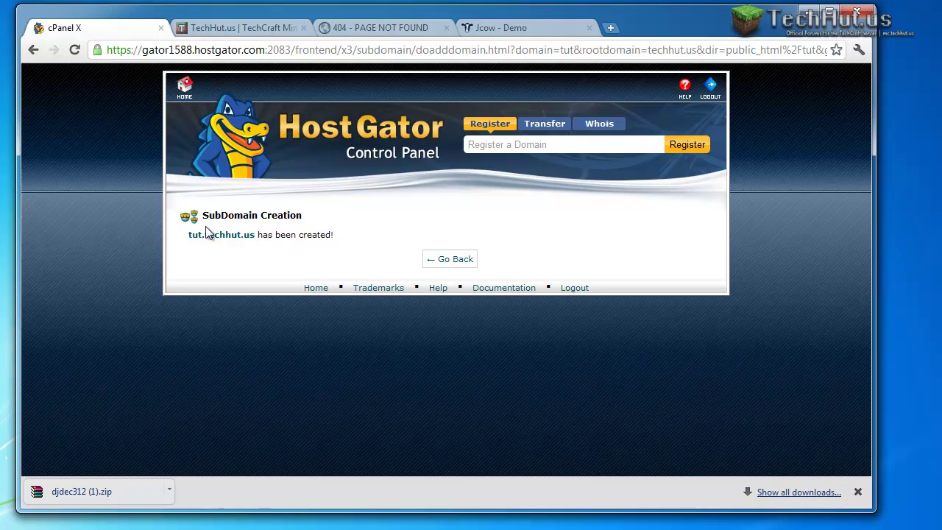
left_click(461, 262)
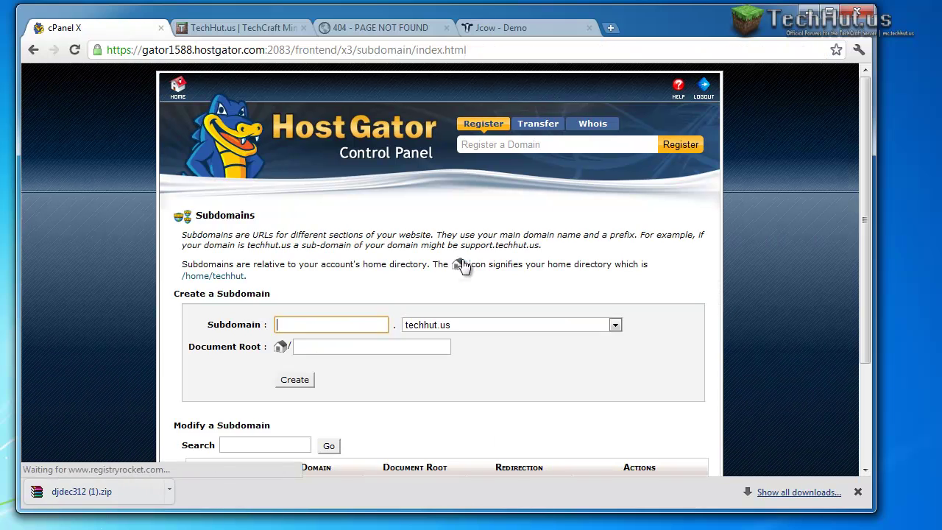
Minimize Chrome and bring FileZilla up, centred and taller.
left_click(813, 12)
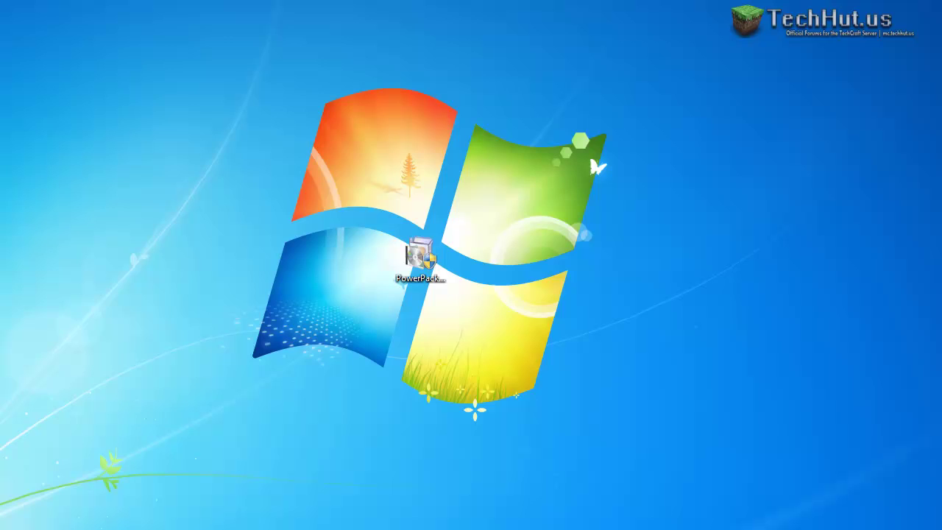
key("alt+Tab")
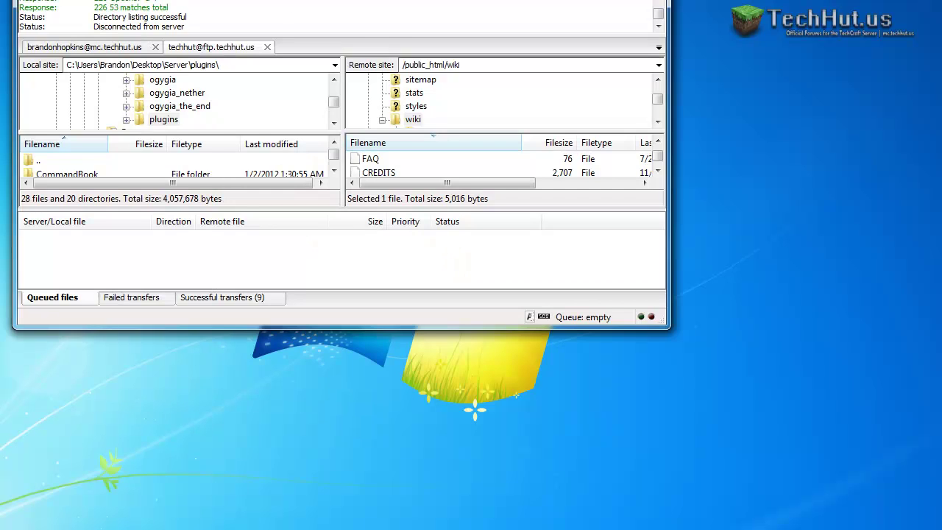
left_click_drag(320, 0, 545, 0)
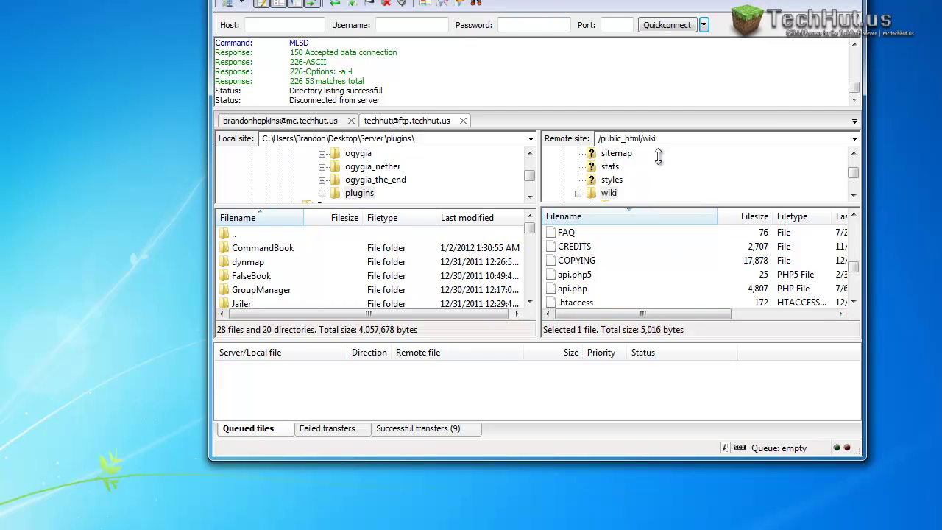
left_click_drag(506, 456, 507, 529)
Refresh the remote /public_html/wiki file listing.
right_click(638, 305)
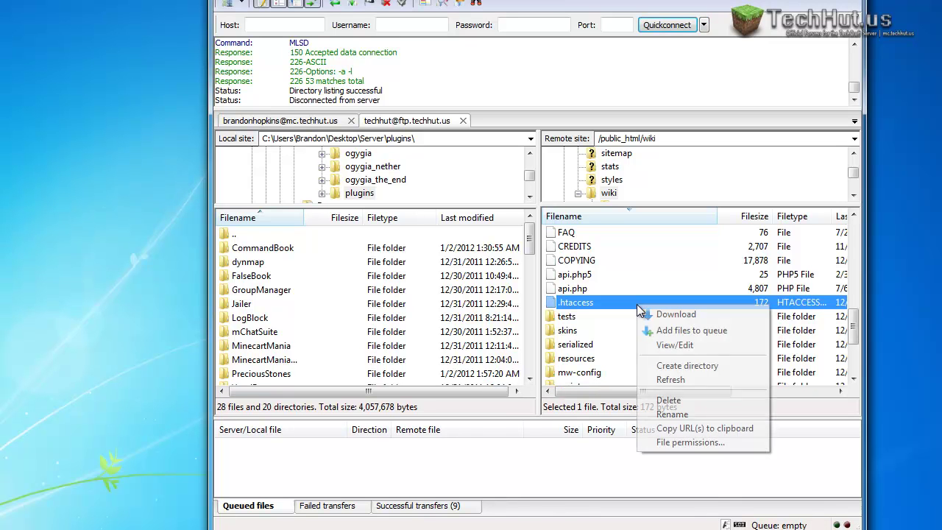
left_click(674, 378)
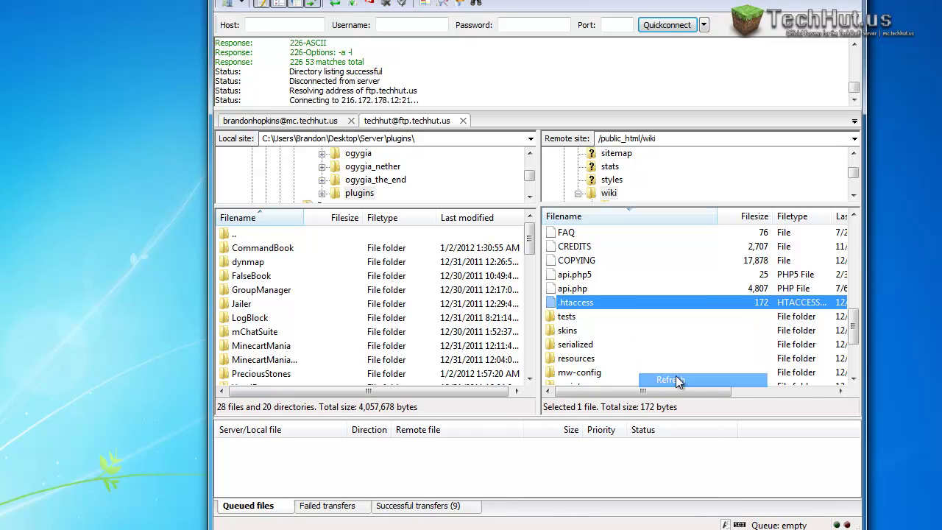
left_click(597, 345)
scroll(605, 338, "down", 3)
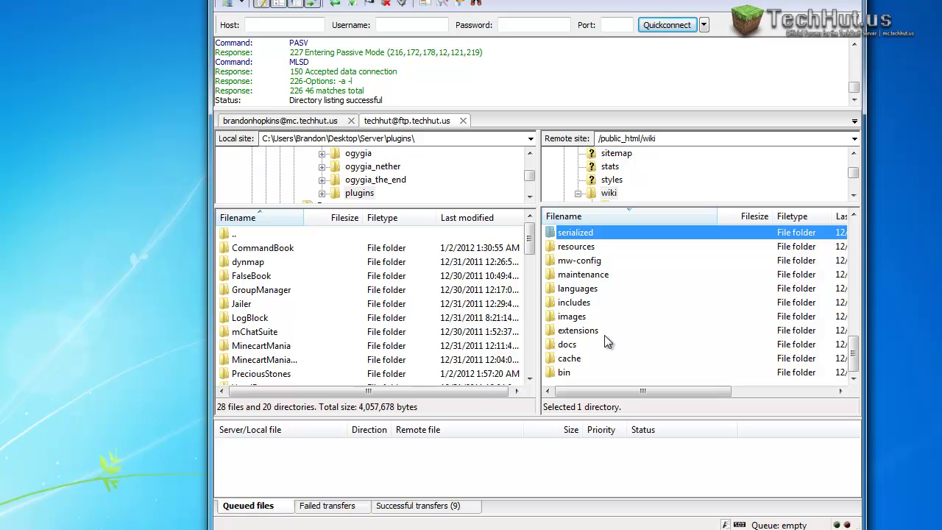
scroll(606, 338, "up", 12)
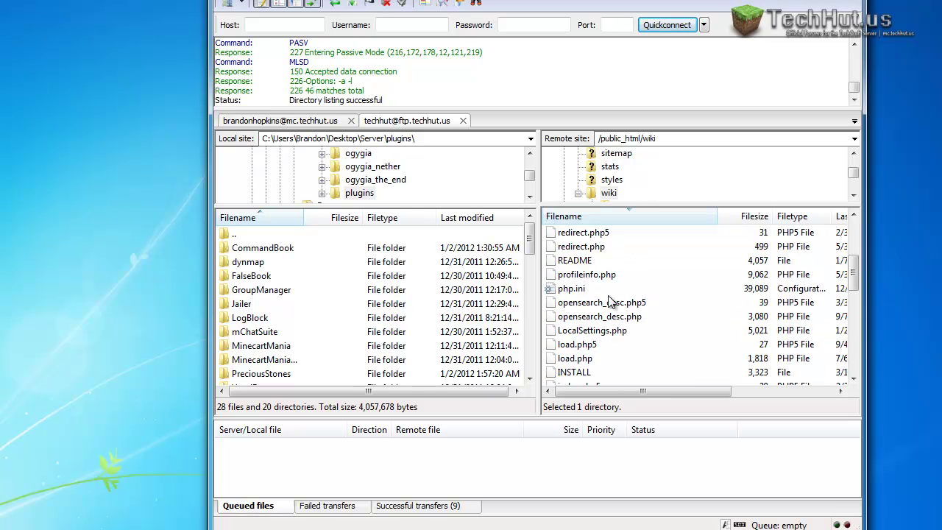
Navigate the remote pane from wiki up to the /public_html/tut folder.
double_click(581, 235)
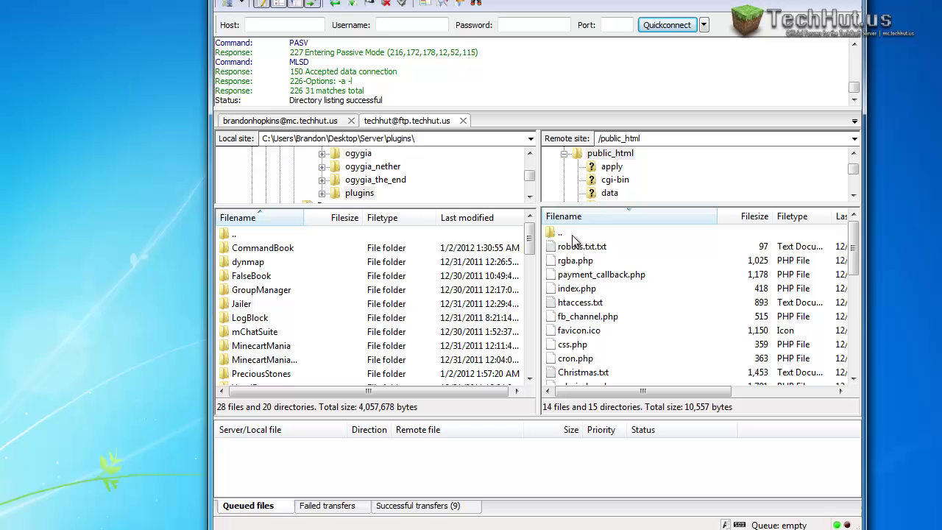
scroll(592, 272, "down", 4)
scroll(590, 268, "down", 1)
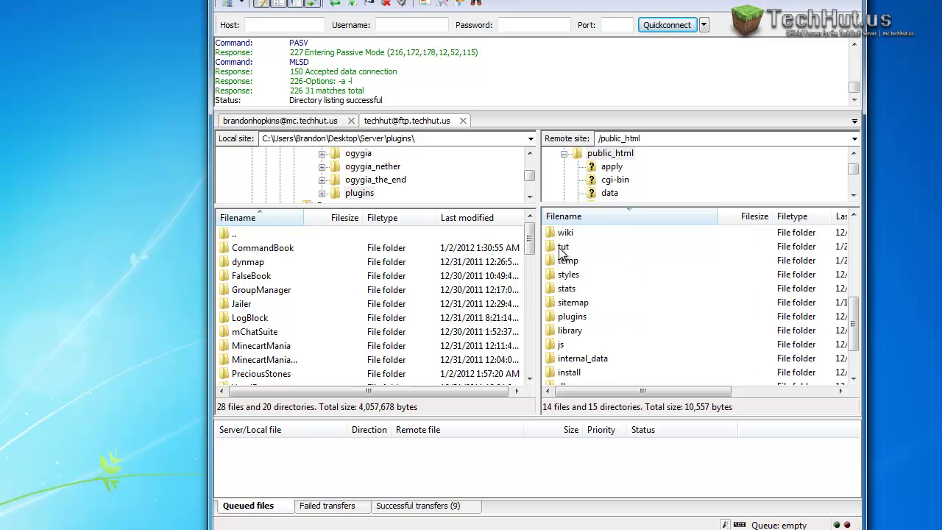
double_click(556, 249)
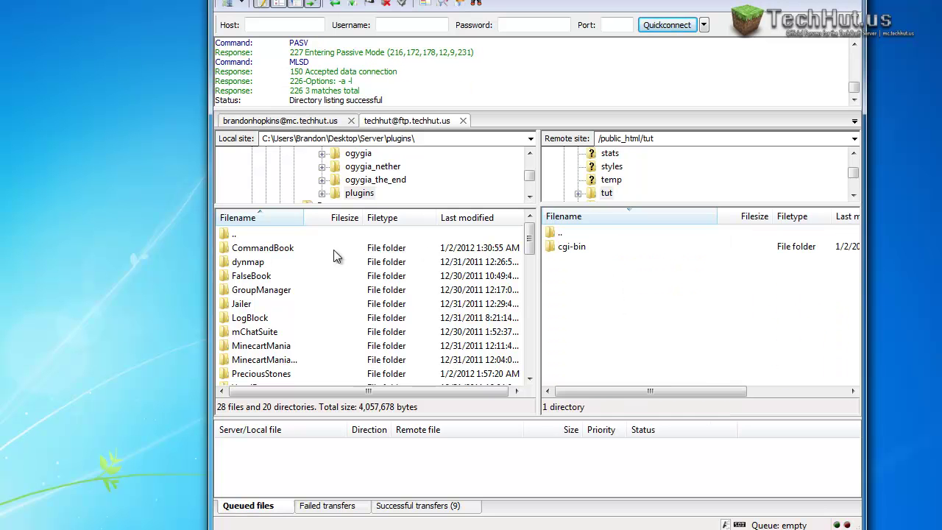
Open jcow6trial.zip and drag all its folders and files into the remote tut folder.
left_click_drag(41, 170, 26, 178)
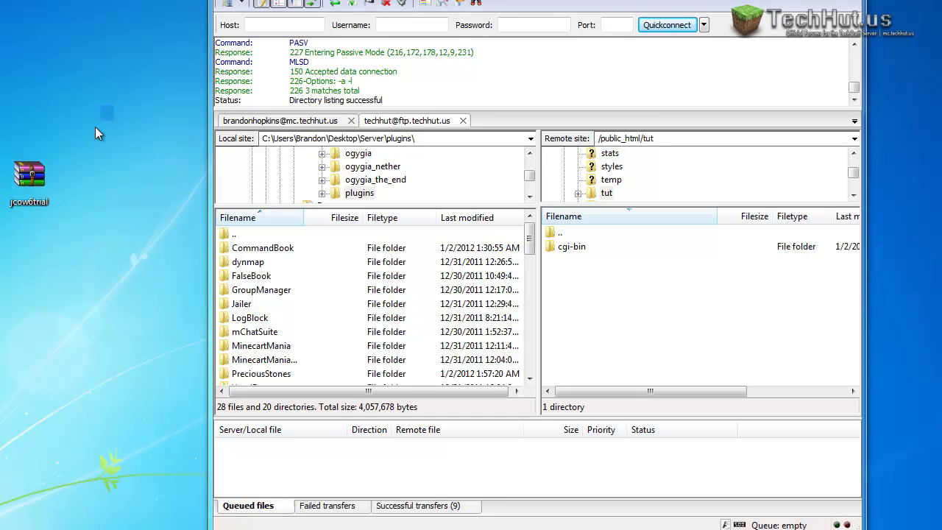
double_click(26, 178)
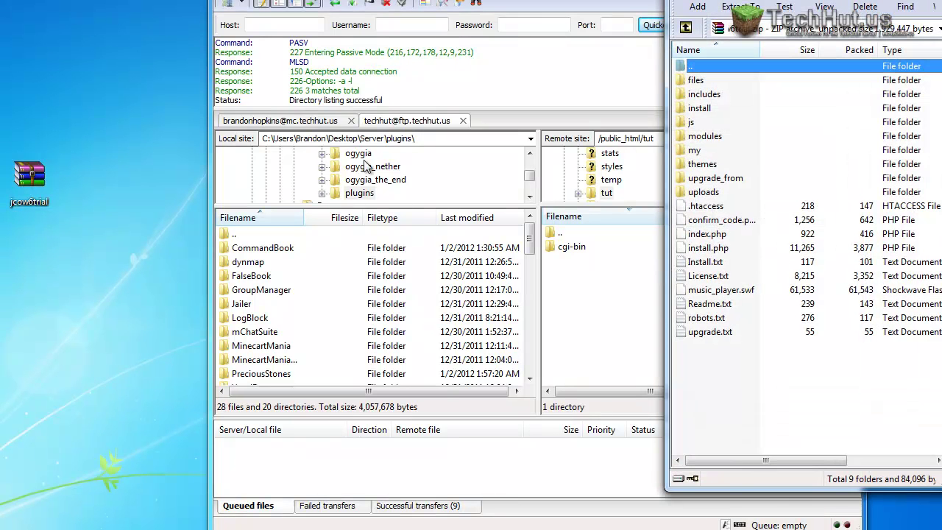
left_click_drag(740, 404, 780, 84)
left_click_drag(747, 122, 600, 342)
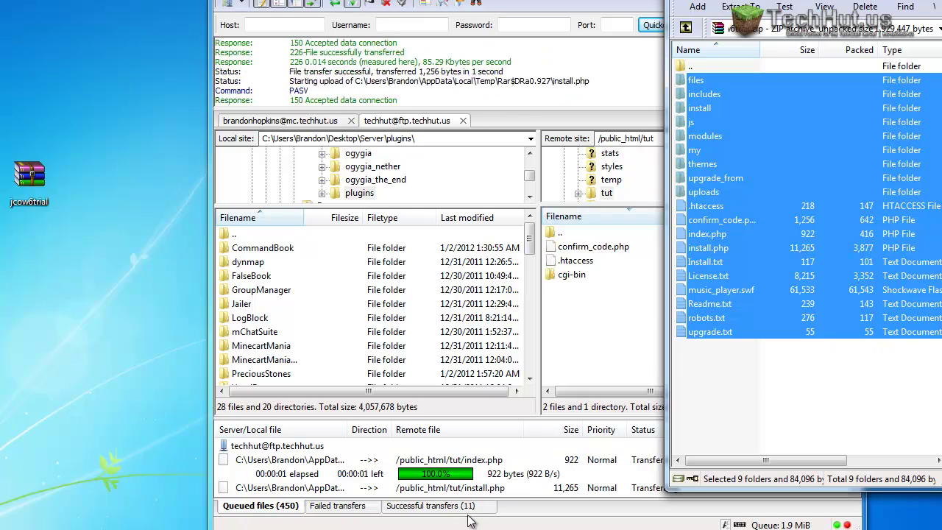
key("alt+Tab")
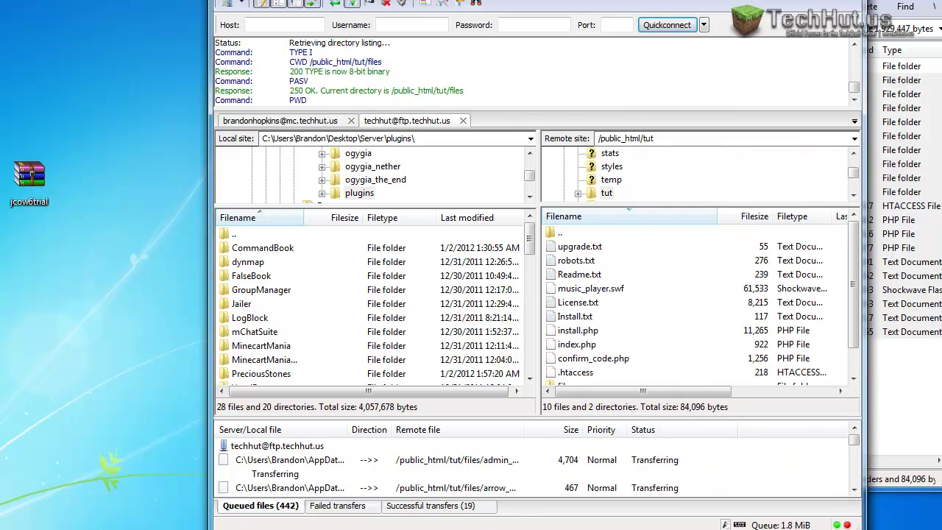
key("alt+Tab")
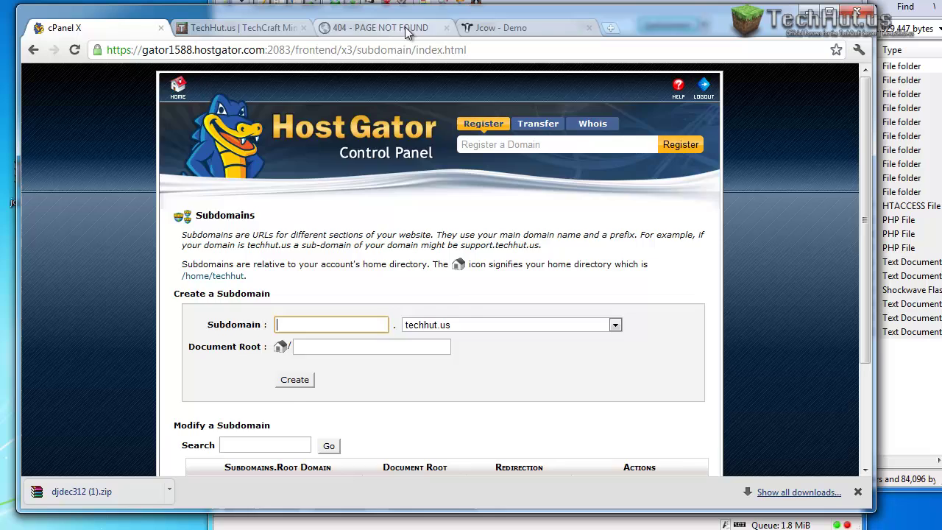
Reload tut.techhut.us and inspect the PHP error it returns mid-upload.
left_click(379, 27)
left_click(78, 51)
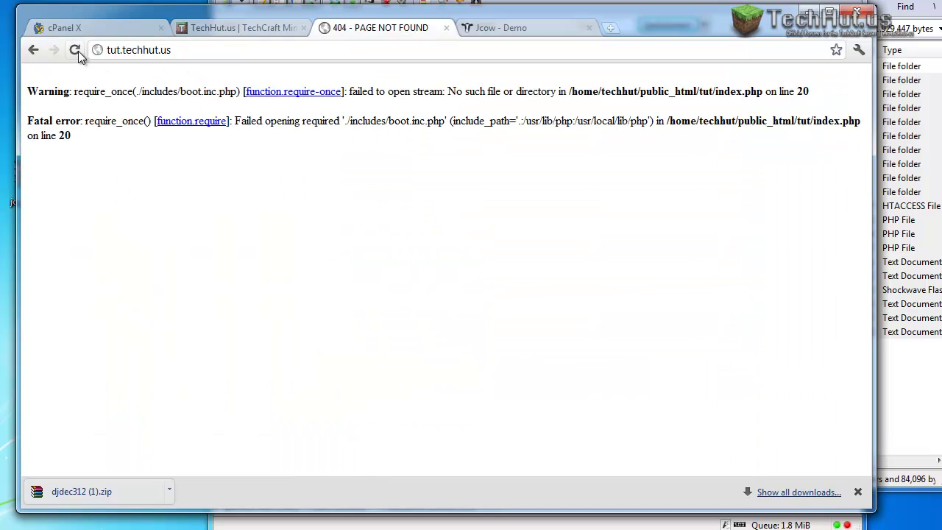
left_click_drag(84, 91, 348, 79)
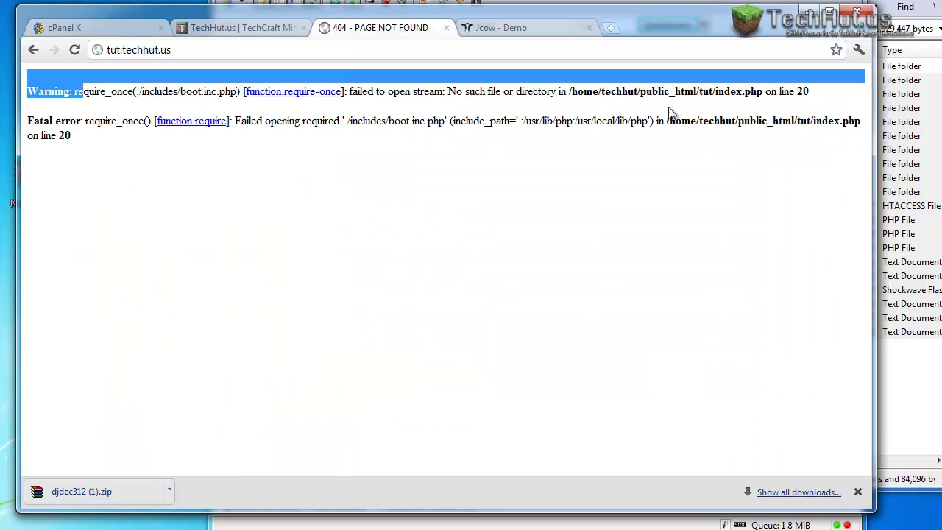
left_click(770, 66)
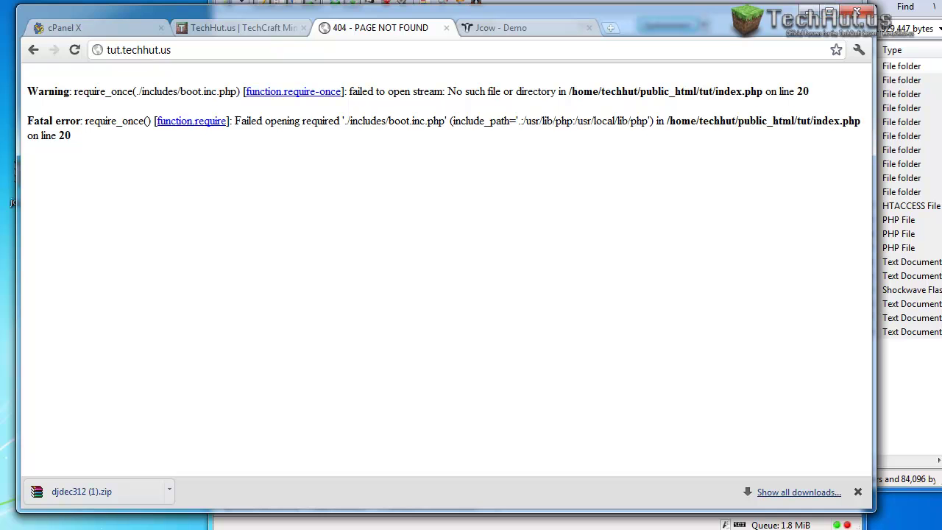
Check the FileZilla upload, then reload to reach the Jcow installer's DB name field.
key("alt+Tab")
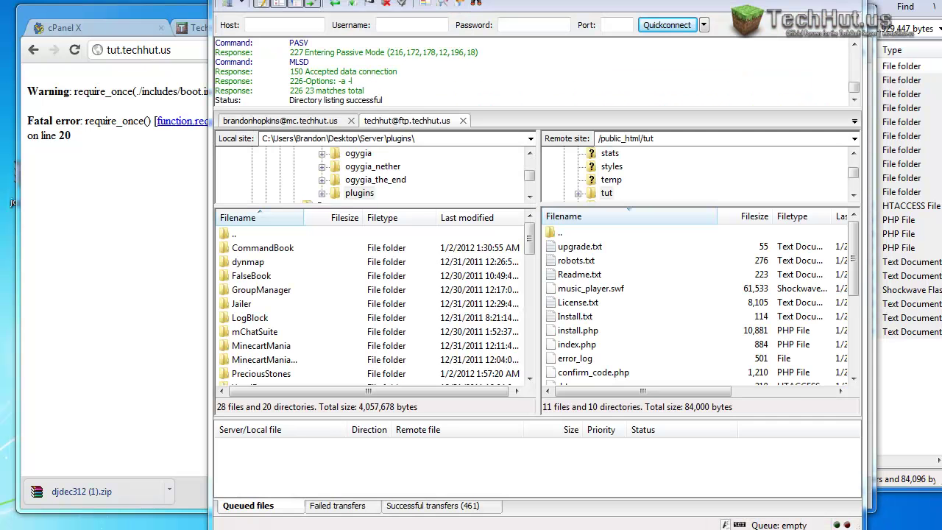
left_click_drag(758, 1, 543, 86)
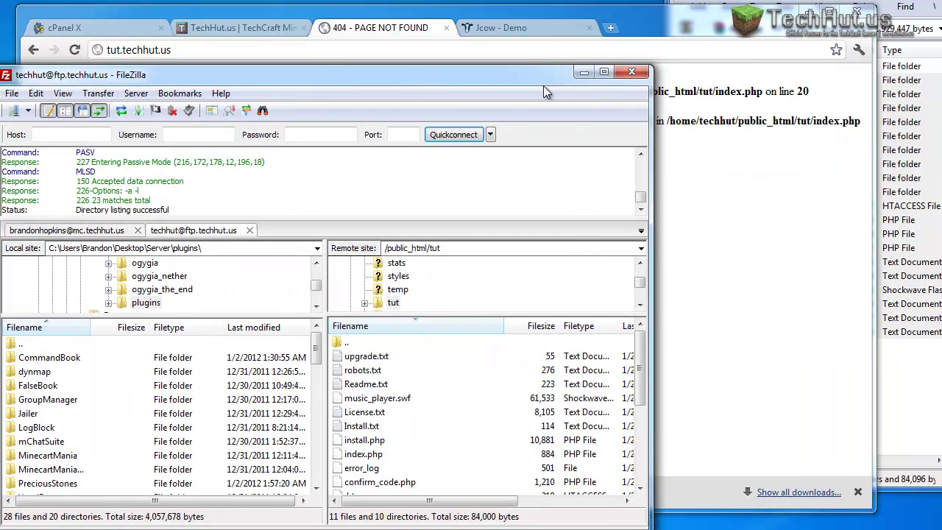
left_click(583, 72)
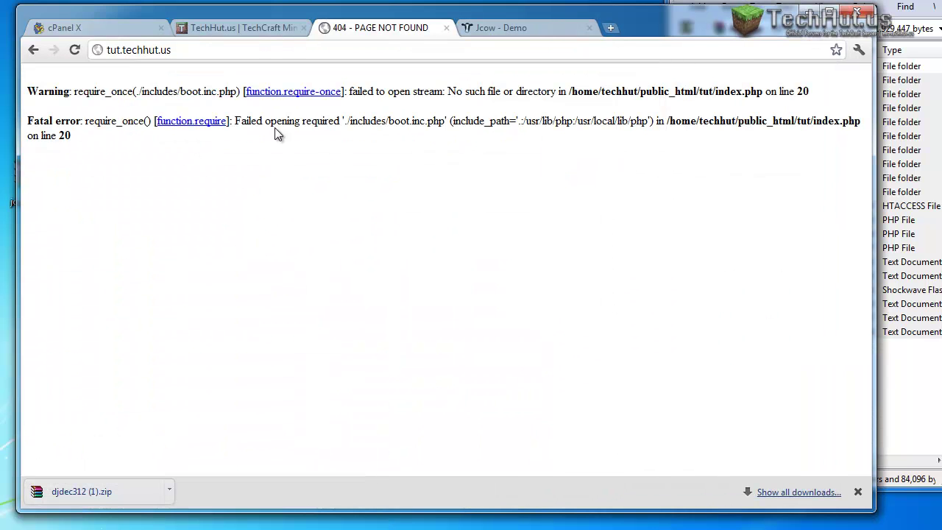
left_click(76, 52)
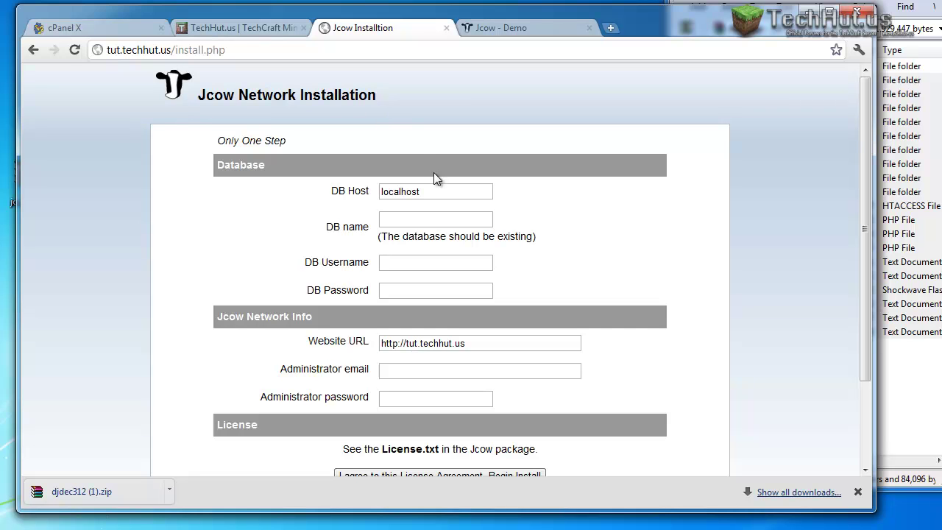
left_click(421, 216)
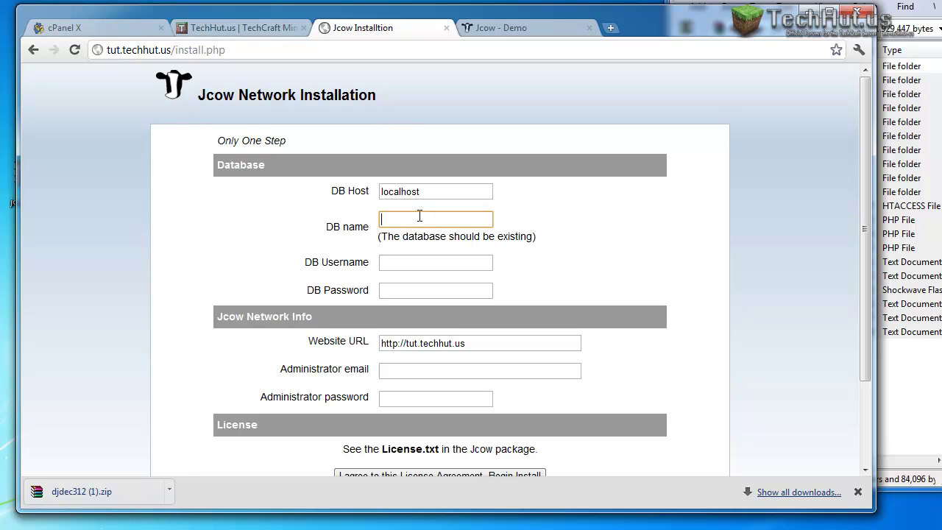
Return to cPanel and go back through the subdomain pages to the home page.
left_click(136, 35)
scroll(391, 286, "down", 3)
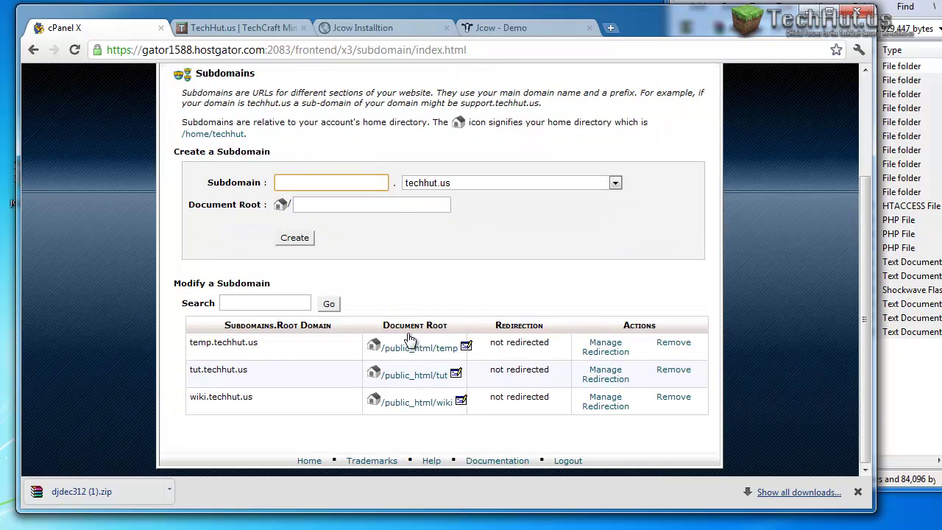
scroll(390, 271, "up", 3)
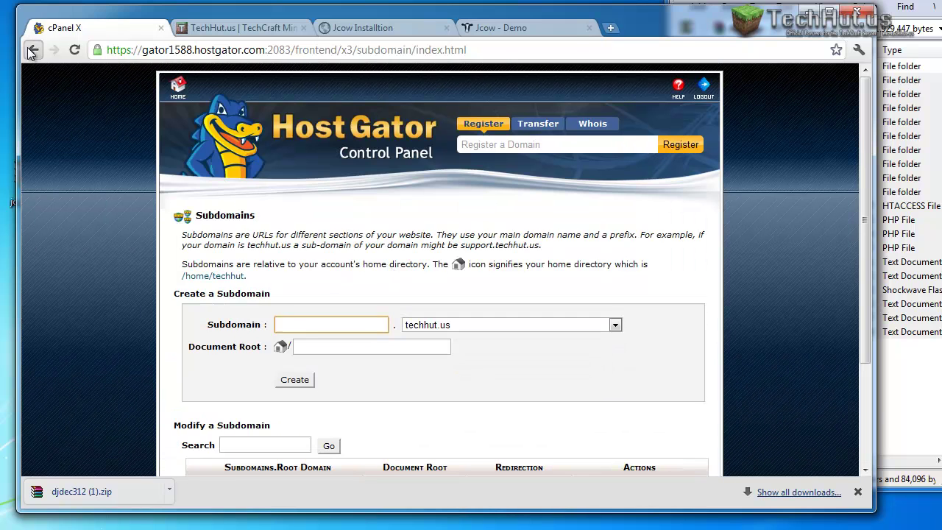
left_click(33, 49)
left_click(450, 259)
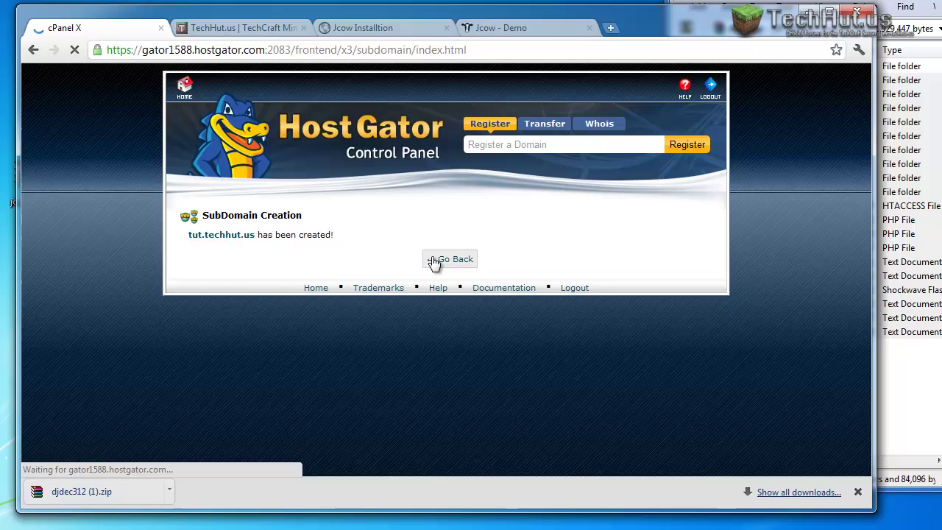
left_click(178, 90)
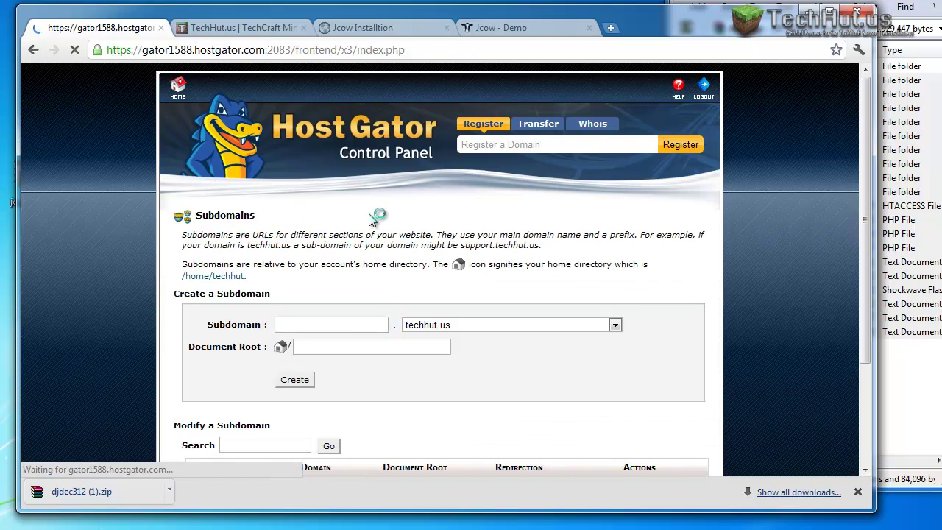
In MySQL Databases, select the techhut_tut database name for copying.
scroll(471, 280, "down", 10)
scroll(451, 291, "down", 3)
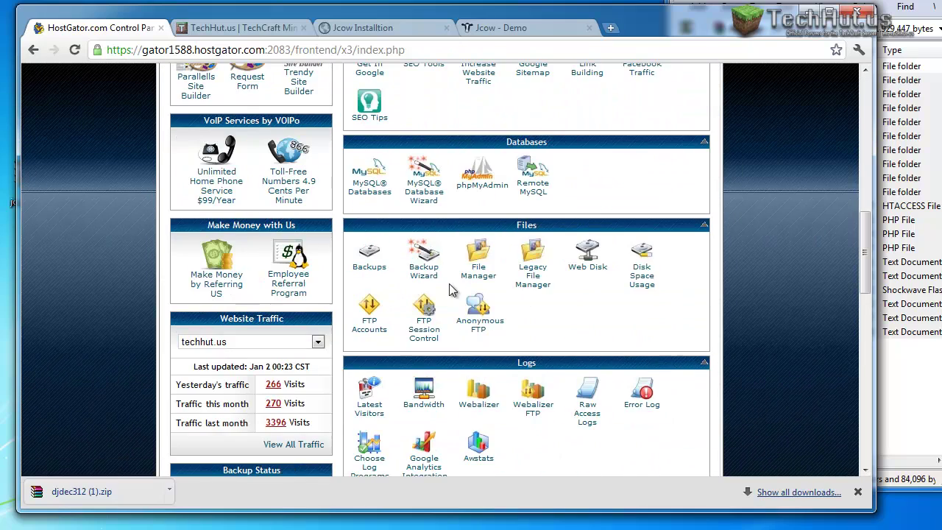
scroll(403, 212, "down", 5)
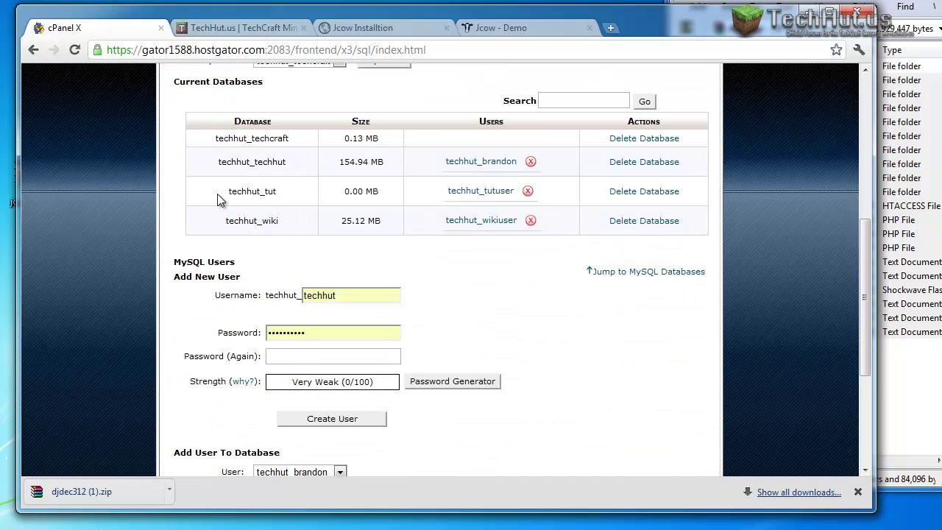
left_click_drag(227, 191, 289, 192)
key("ctrl+c")
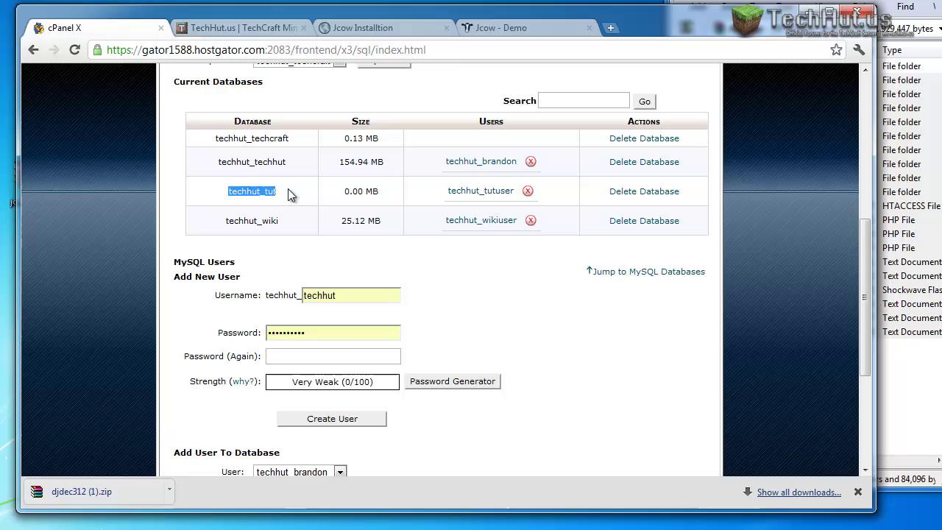
Enter the techhut_tut database name, database username and database password in the Jcow installer.
left_click(406, 31)
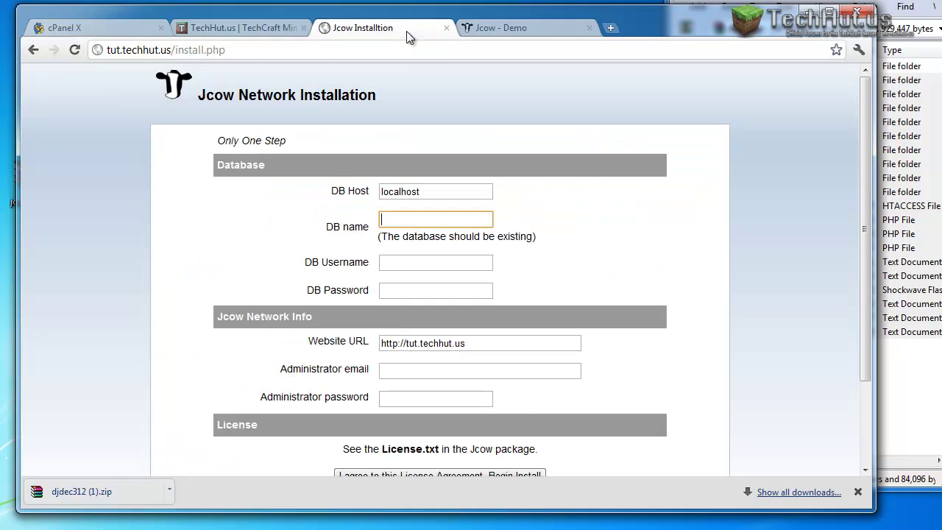
key("ctrl+v")
left_click(404, 263)
key("ctrl+v")
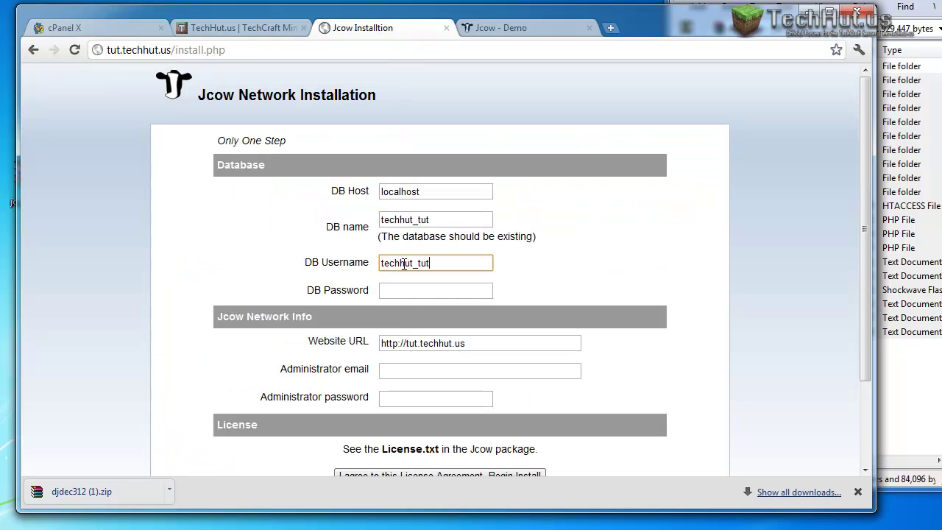
type("user")
key("Tab")
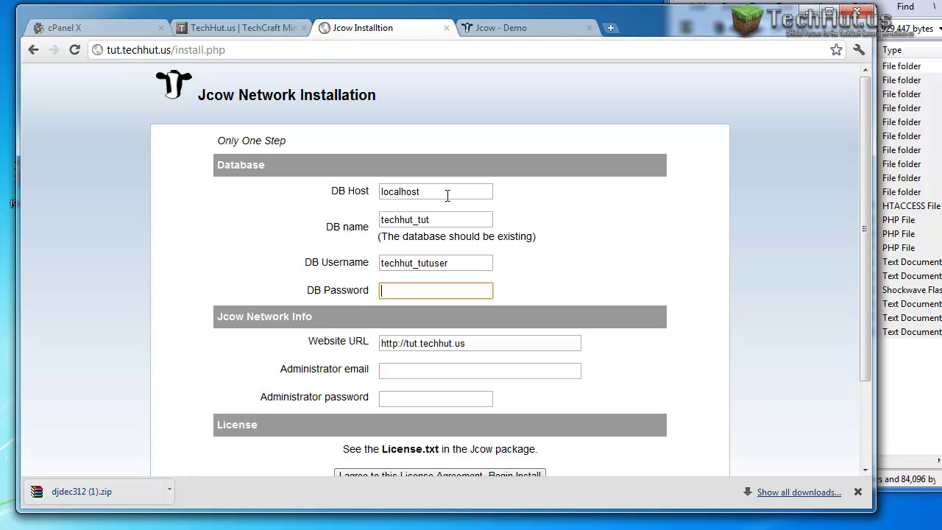
type("test")
Enter the administrator email and password, accept the license and begin the Jcow install.
left_click(449, 343)
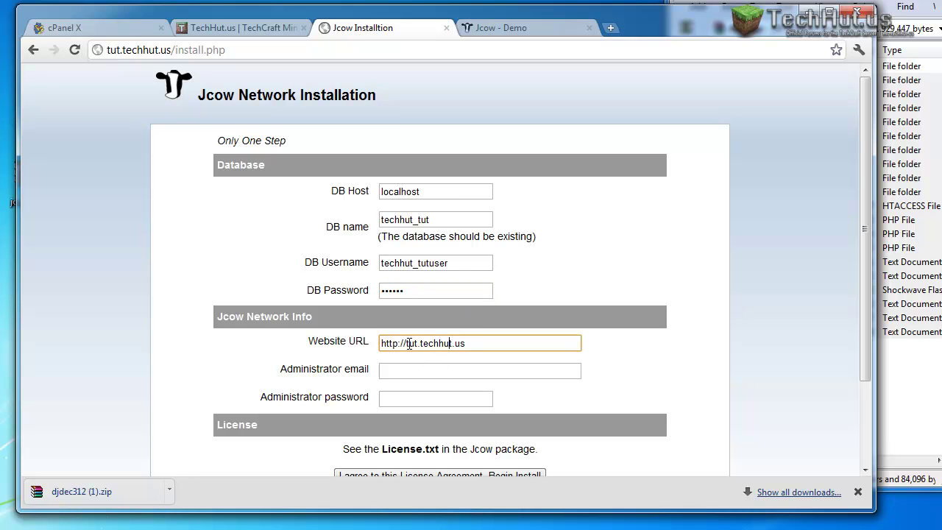
left_click_drag(407, 343, 499, 339)
left_click(410, 378)
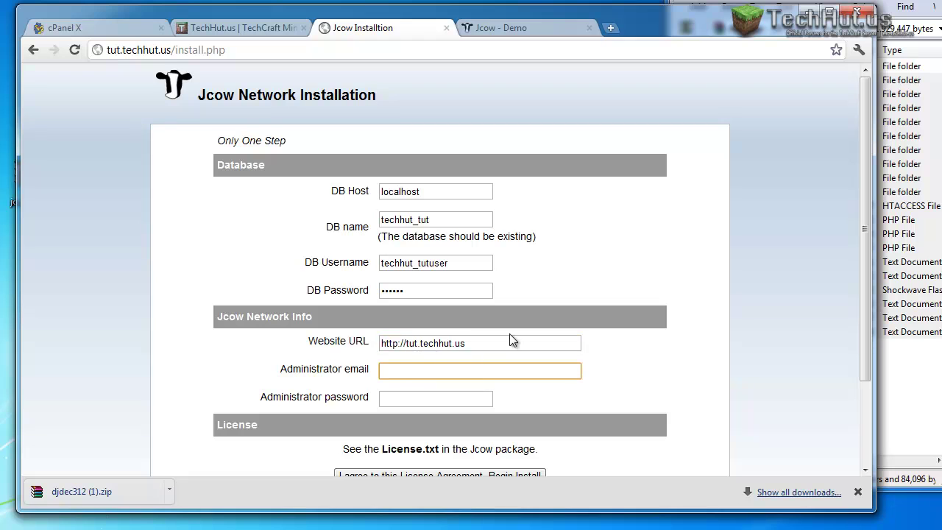
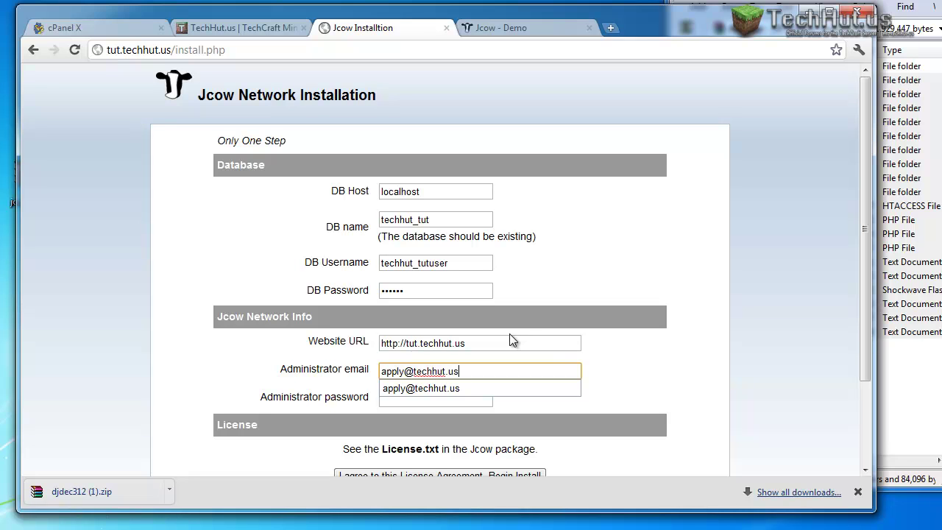
key("Tab")
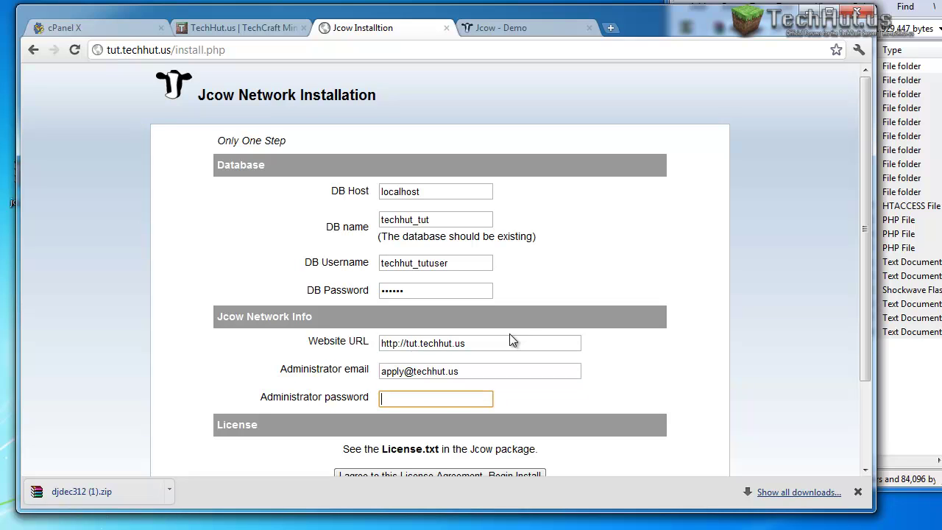
type("••••••••")
scroll(509, 333, "down", 3)
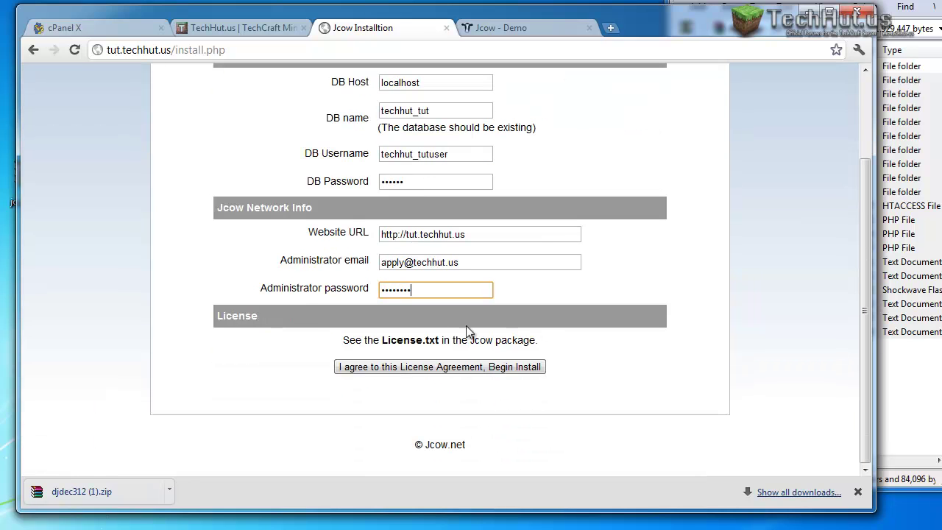
left_click(358, 368)
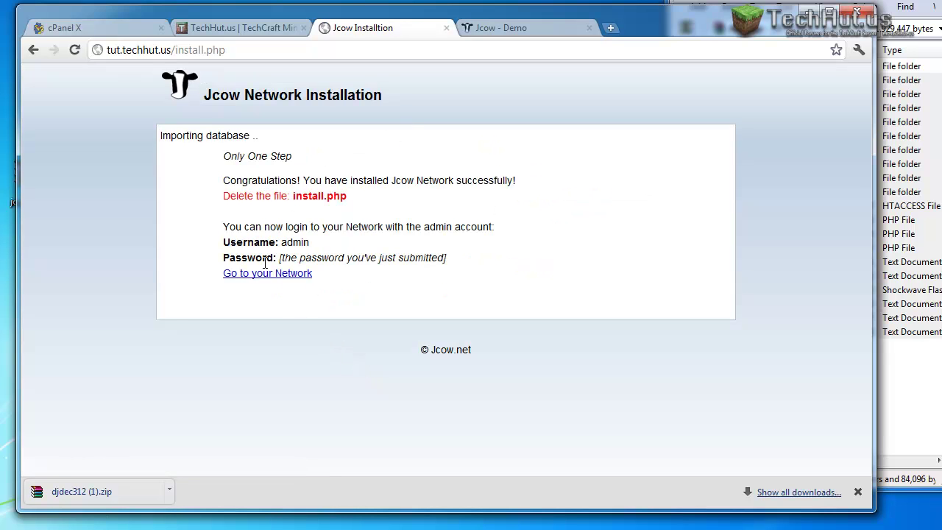
left_click_drag(291, 194, 367, 190)
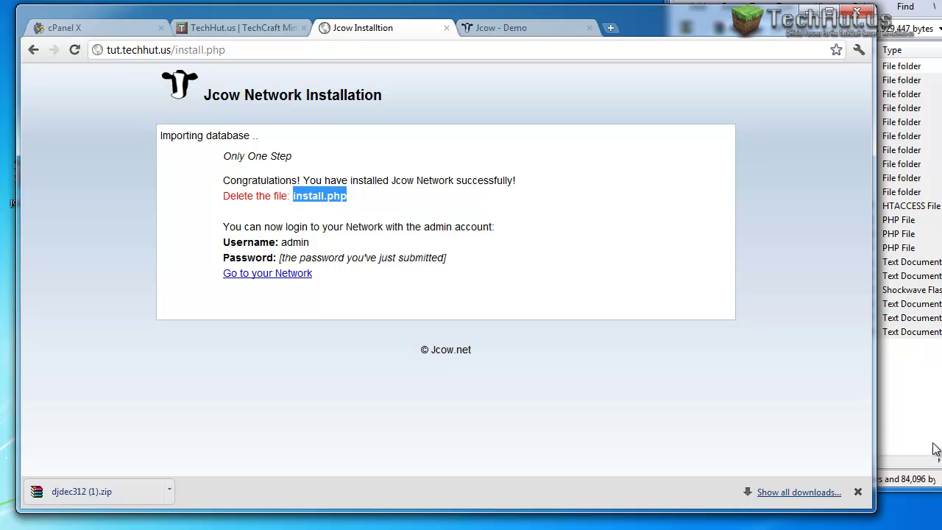
left_click(324, 527)
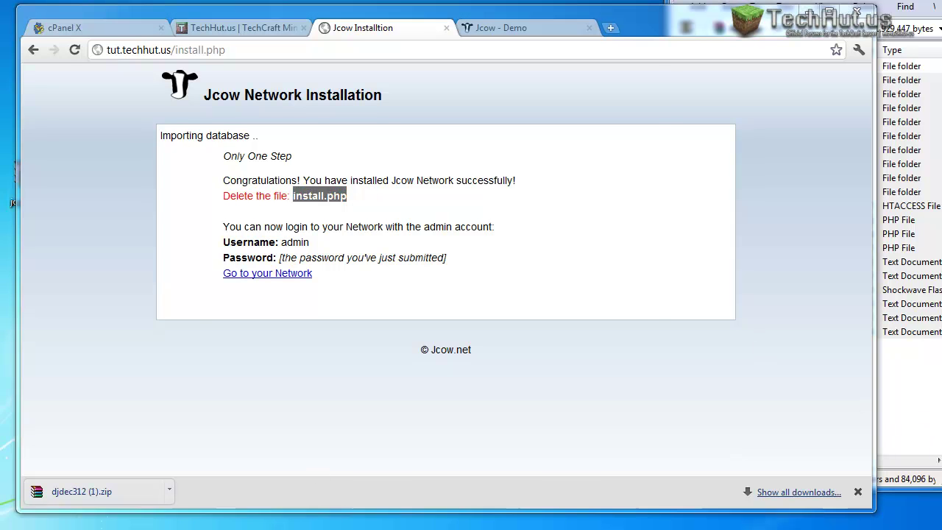
Refresh the remote /public_html/tut listing and delete install.php from the server.
left_click_drag(377, 81, 469, 0)
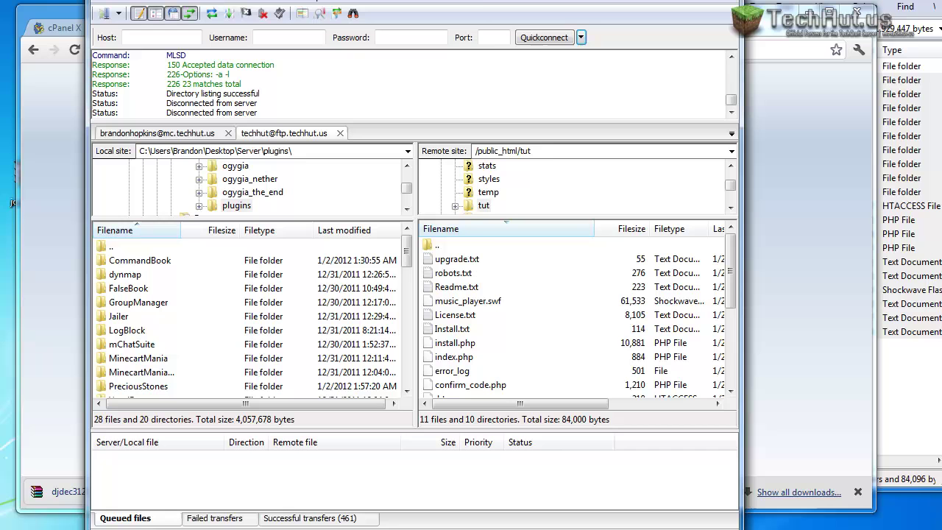
right_click(486, 301)
left_click(529, 380)
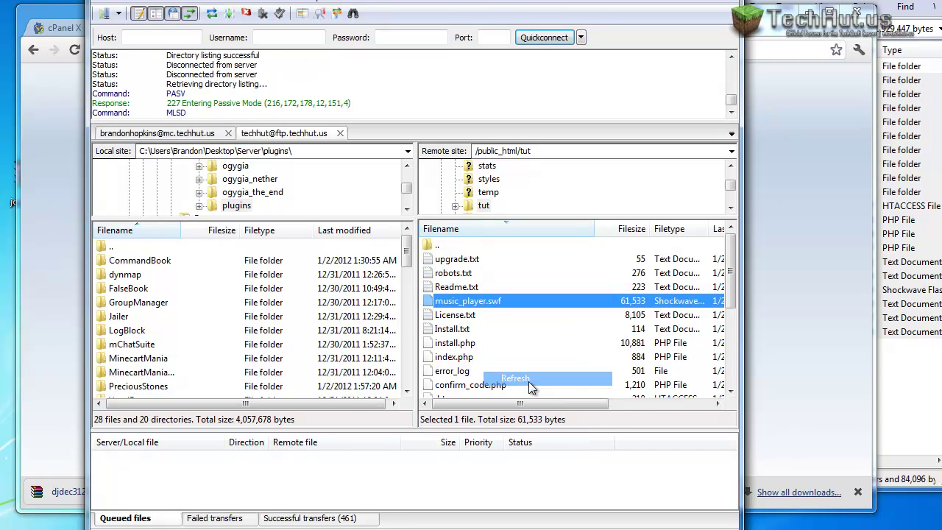
left_click(450, 345)
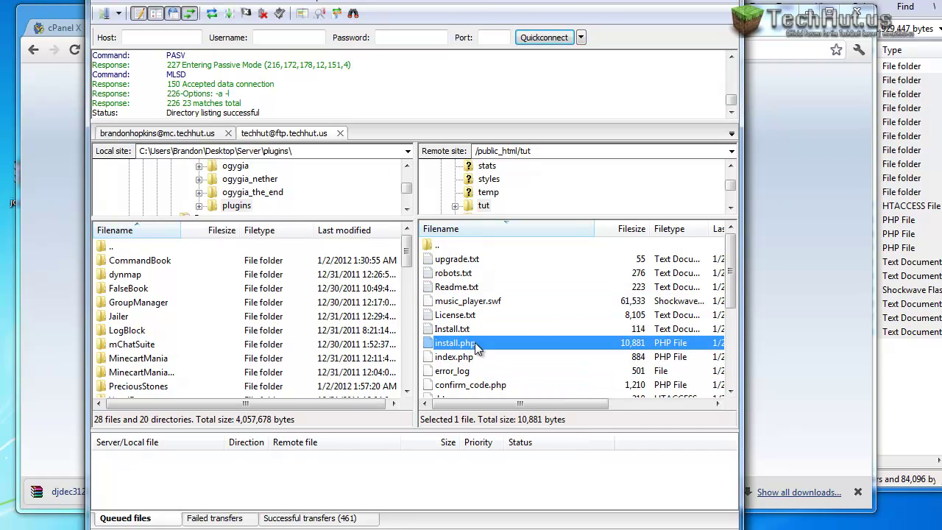
key("Delete")
key("Return")
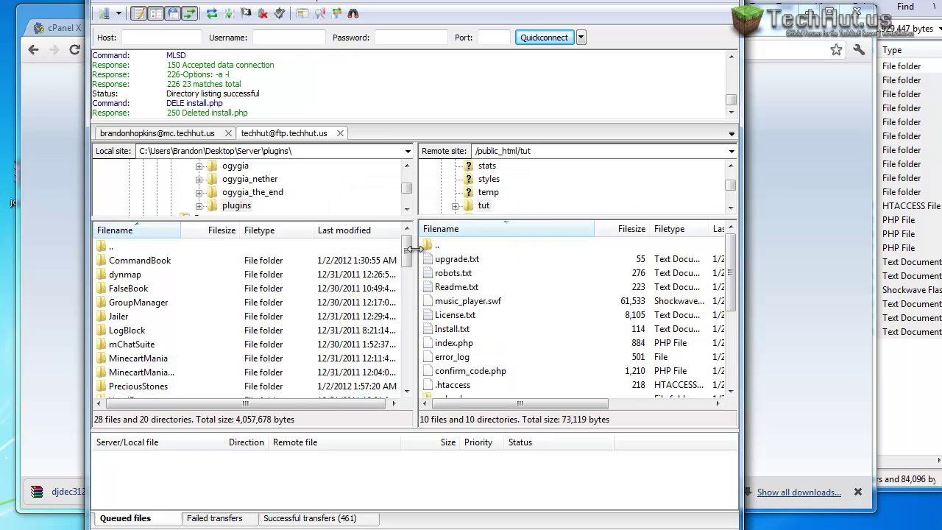
left_click_drag(288, 2, 143, 59)
Go to the new Jcow network, sign in with the saved admin email and password, and open the News feed.
left_click(572, 38)
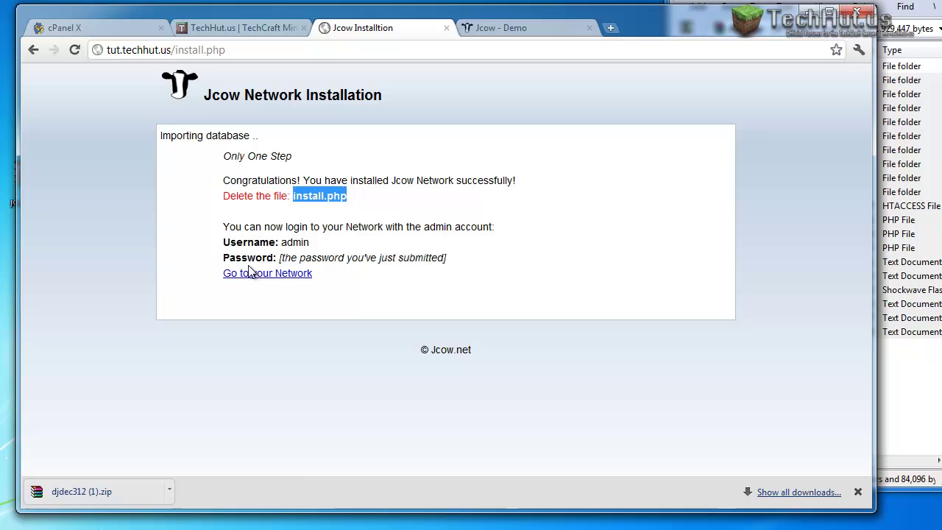
left_click(306, 274)
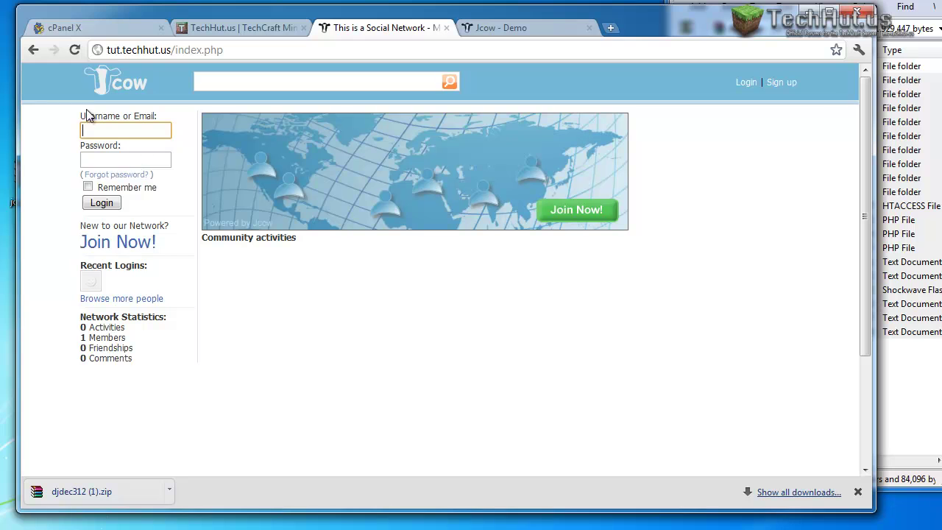
left_click(115, 128)
left_click(122, 148)
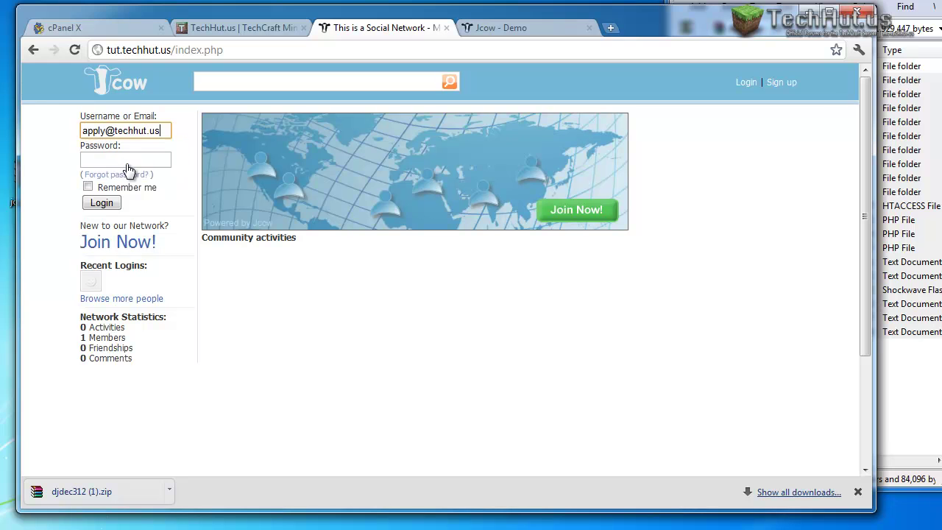
left_click(132, 158)
type("••••••")
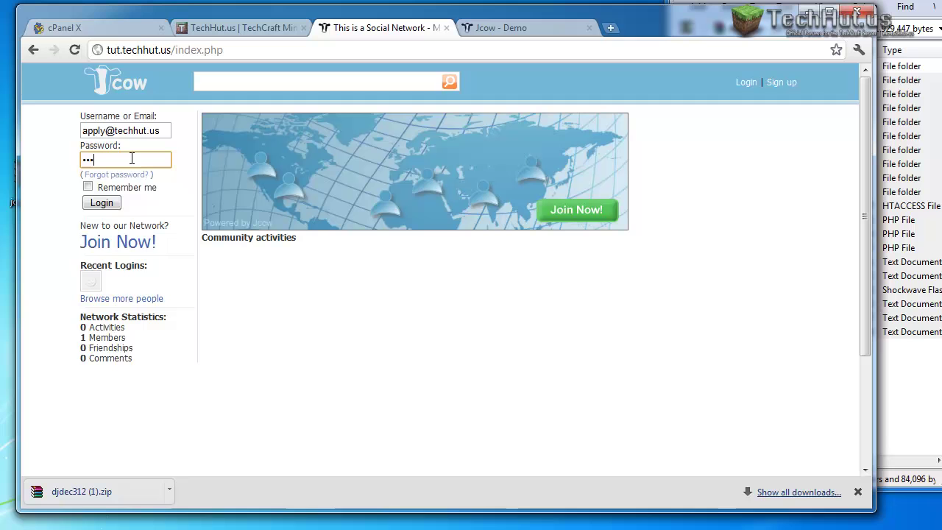
key("Return")
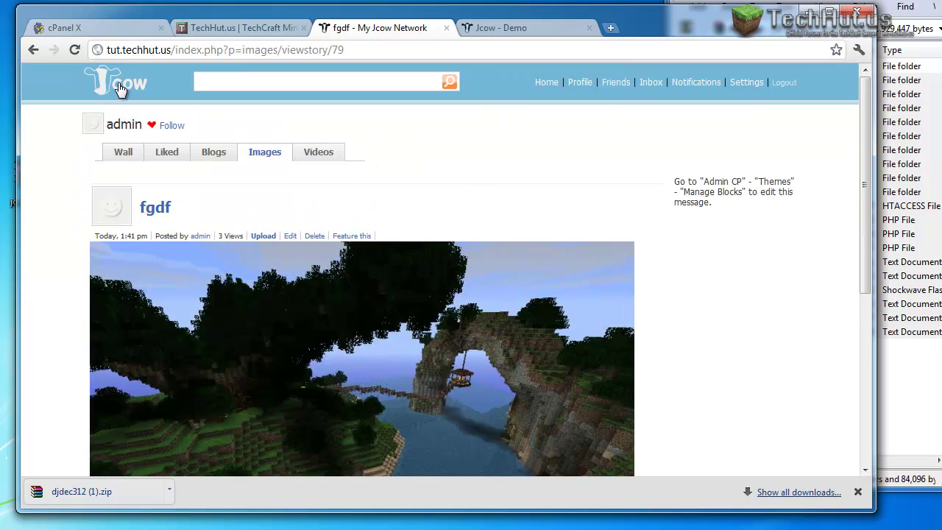
left_click(120, 88)
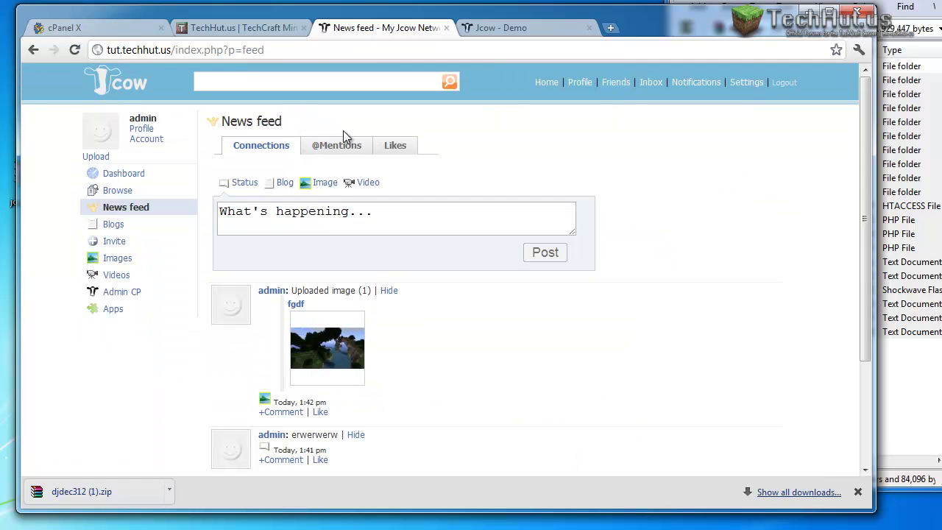